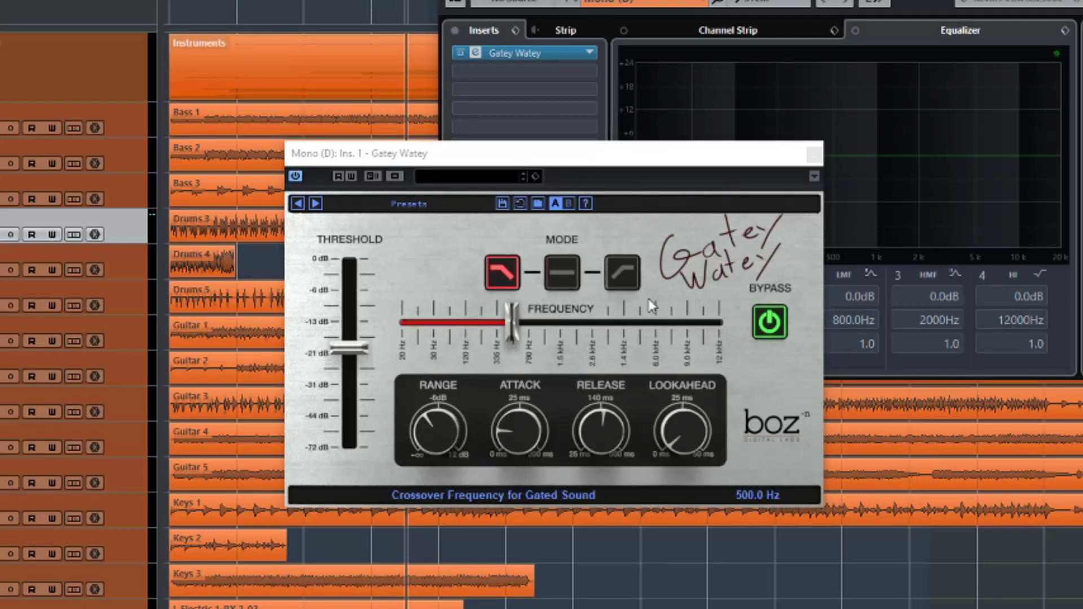
Step: Review the gate plug-in's preset list without loading one, and examine the Threshold setting
click(417, 204)
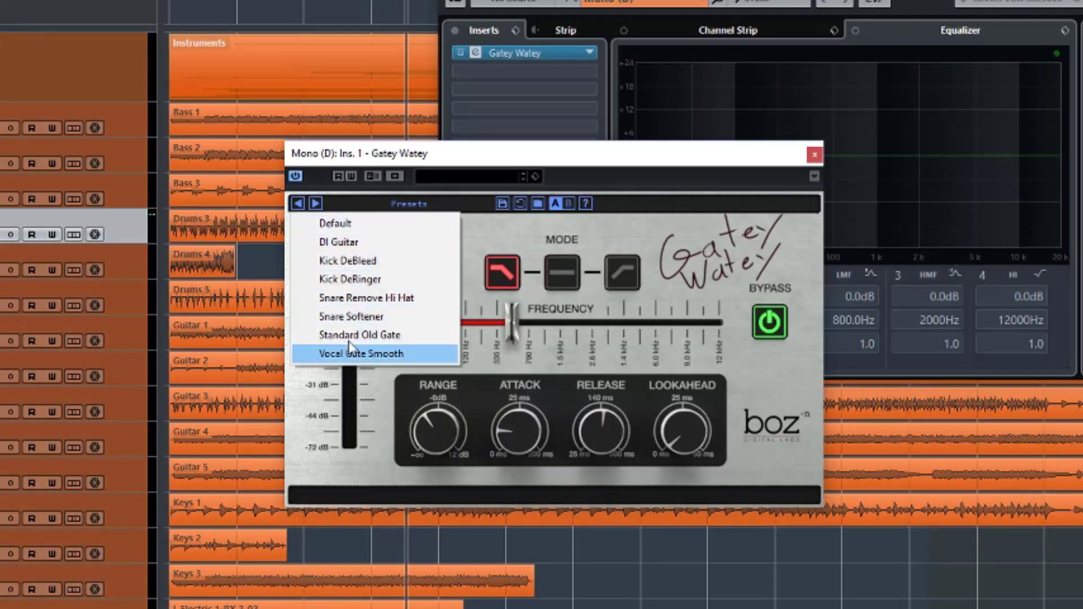
click(491, 164)
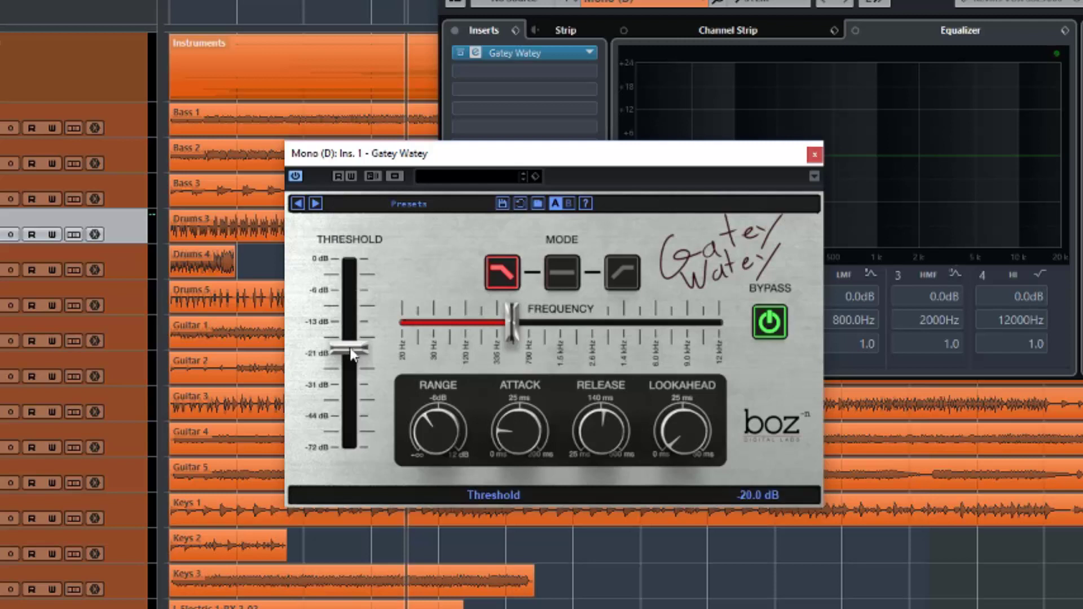
mouse_move(351, 353)
mouse_down()
mouse_move(352, 335)
mouse_move(355, 353)
mouse_up()
drag(345, 355, 345, 349)
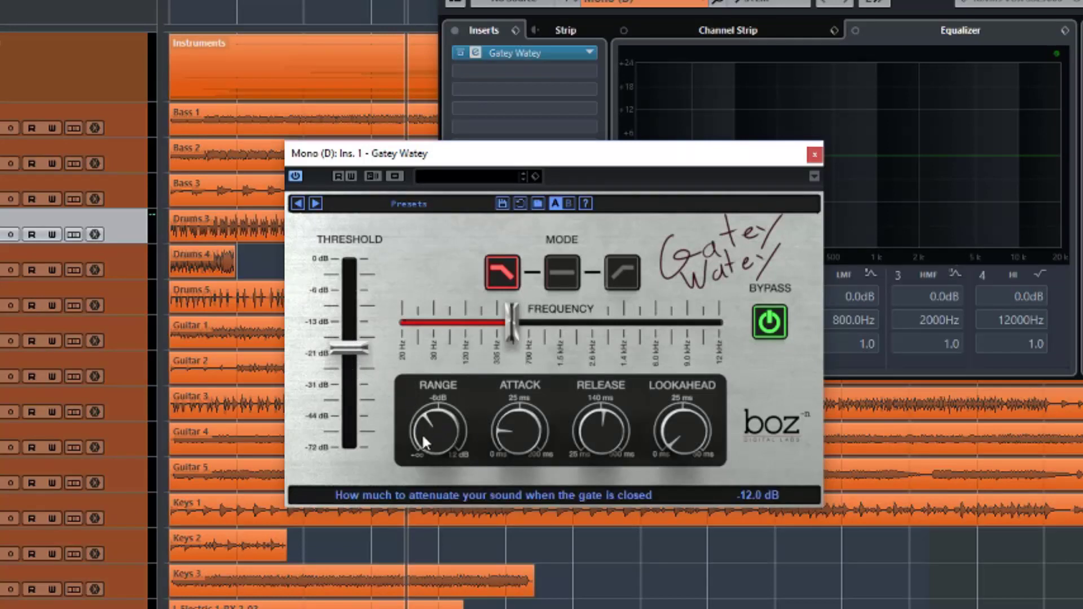
Step: Sweep the gate's Range across its scale up to 12 dB, and leave it at about -6 dB
drag(431, 416, 418, 497)
drag(424, 432, 437, 355)
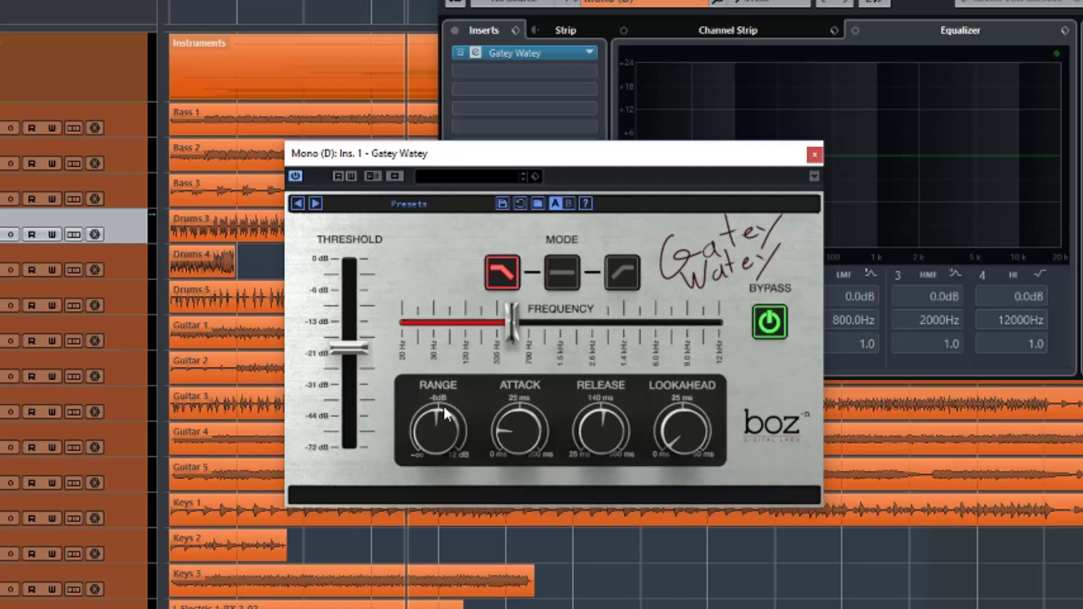
drag(435, 432, 442, 339)
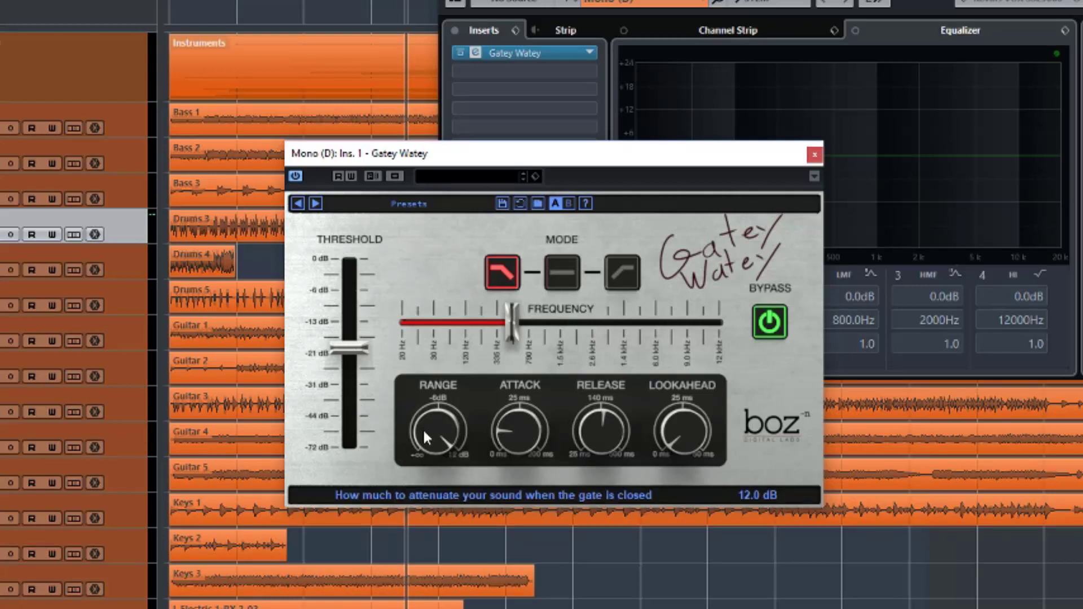
drag(422, 428, 444, 518)
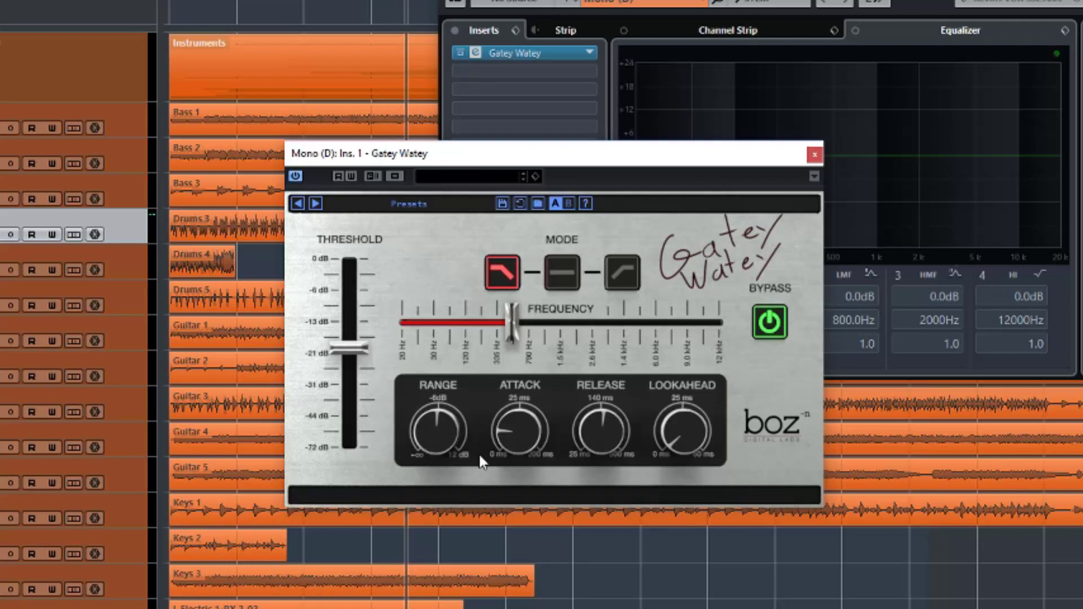
mouse_move(519, 426)
mouse_move(355, 341)
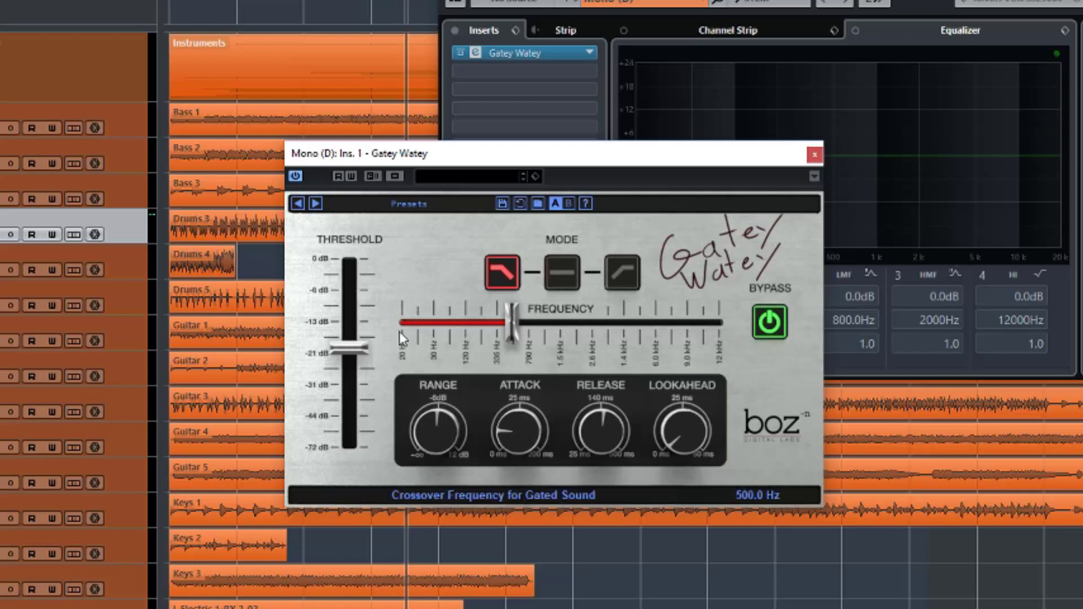
Step: Set Lookahead to 14 ms with a short Attack, and toggle the bypass to compare
drag(512, 422, 519, 460)
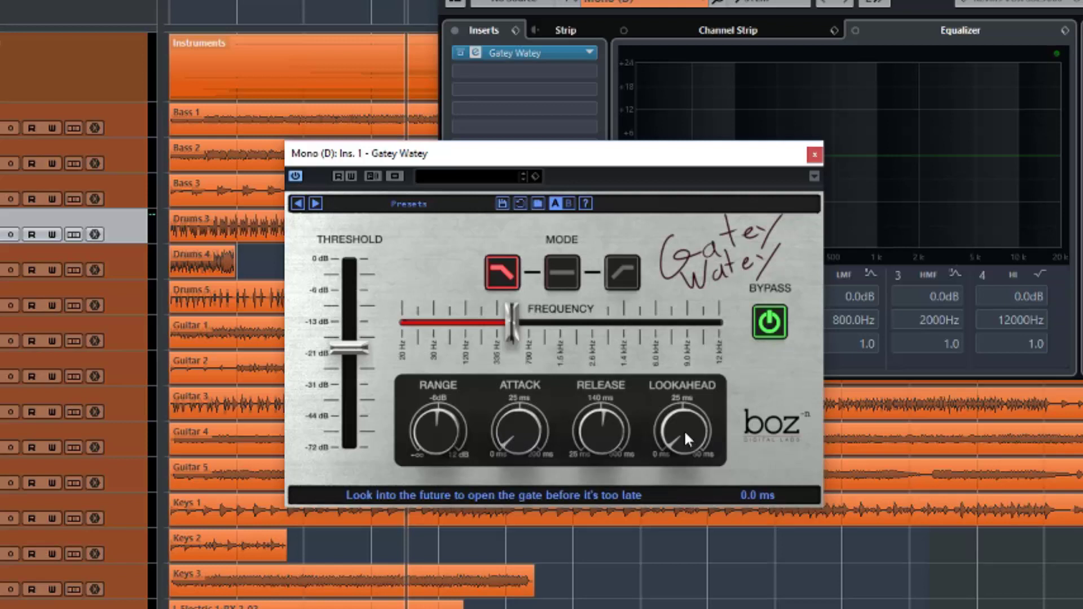
drag(680, 439, 681, 391)
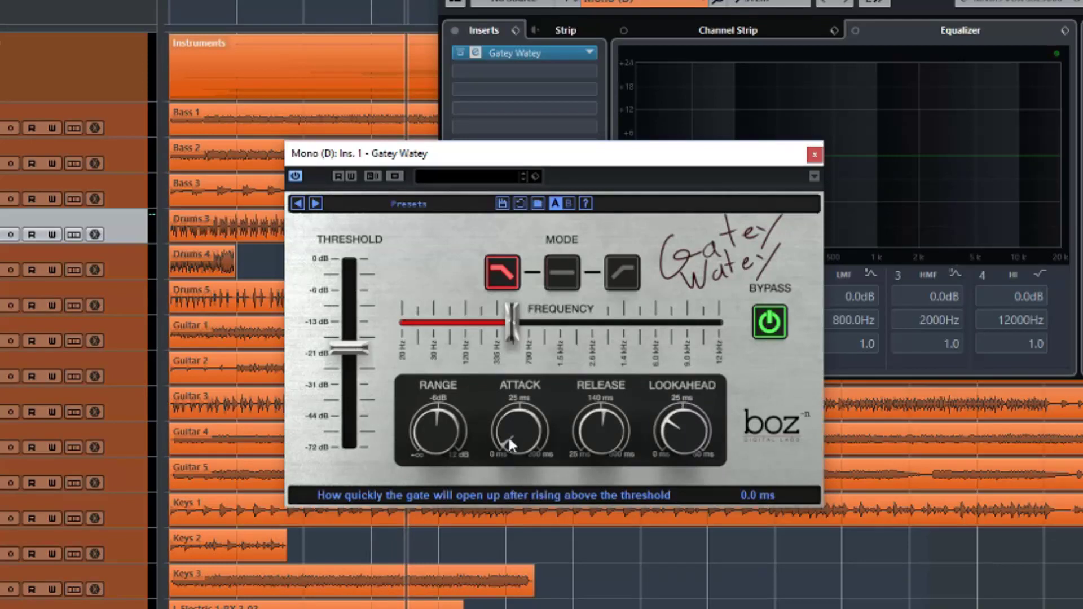
drag(507, 435, 508, 422)
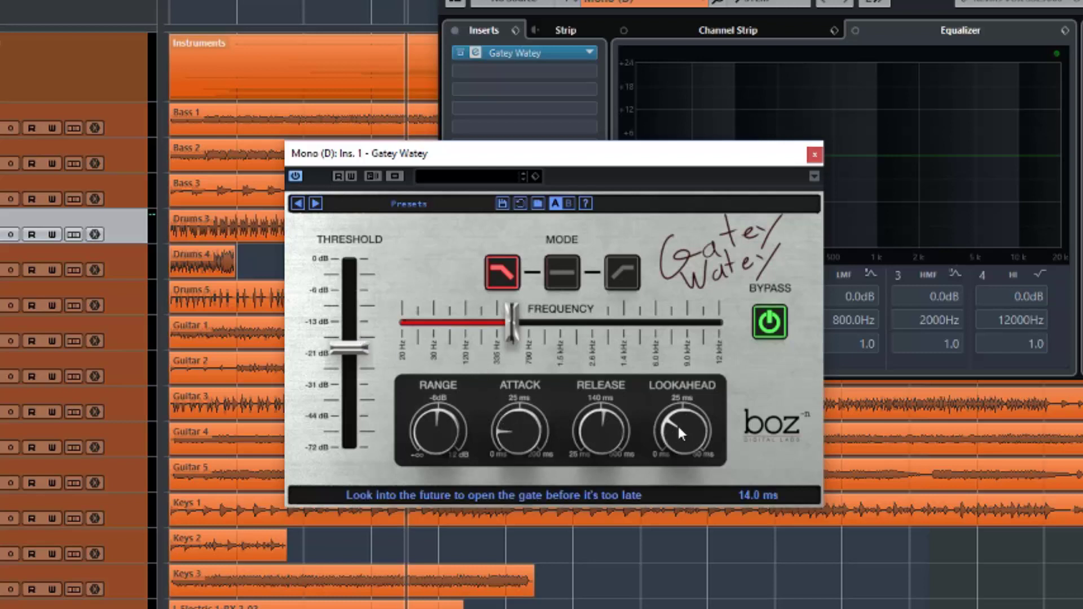
click(771, 321)
click(770, 321)
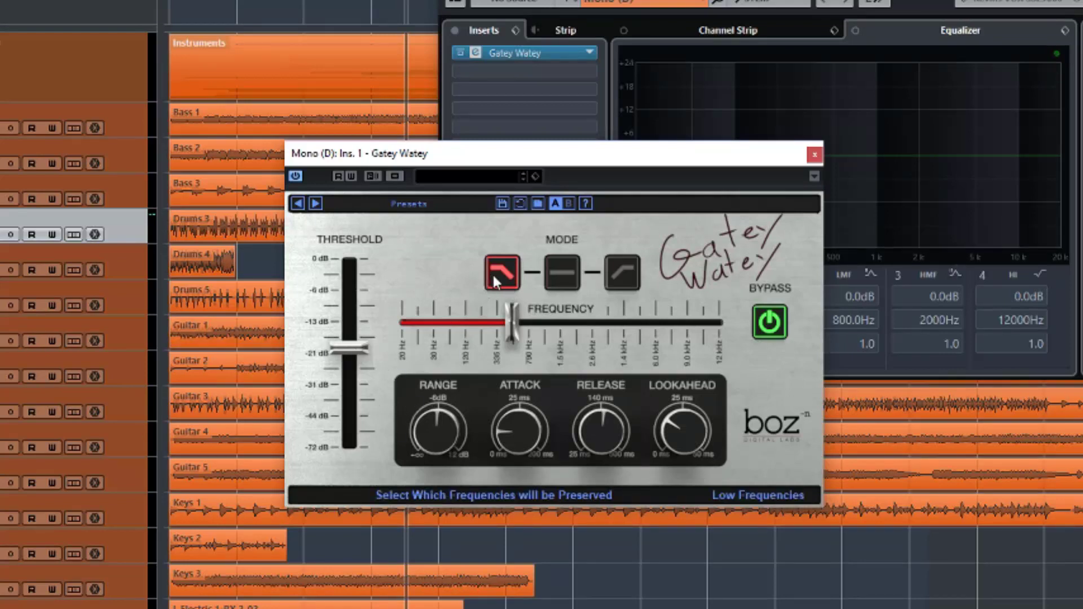
Step: Switch the gate's mode so that all frequencies are gated
click(565, 280)
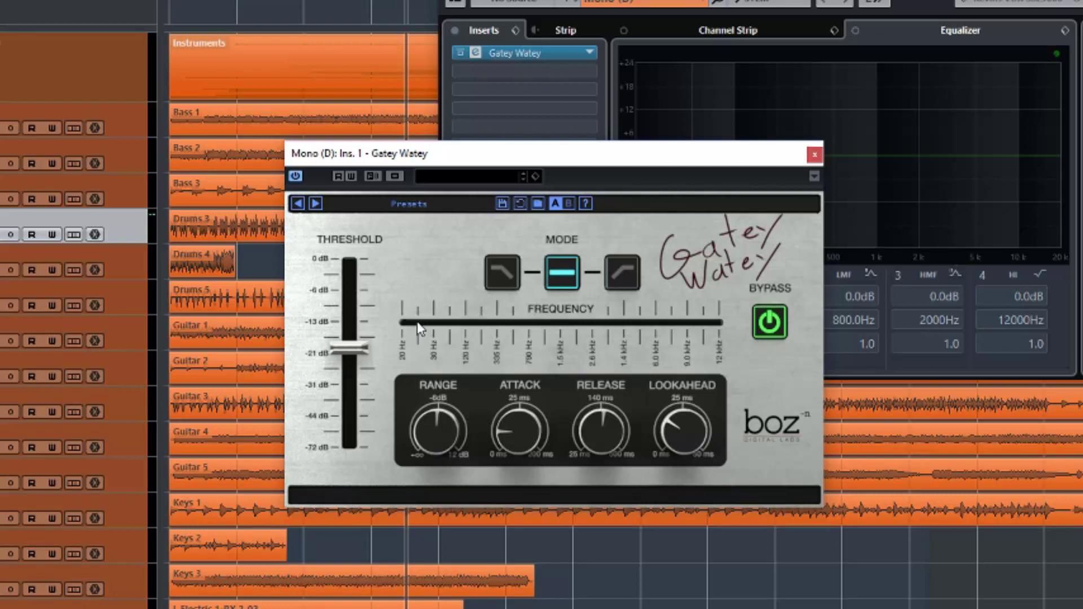
mouse_move(435, 426)
mouse_move(562, 274)
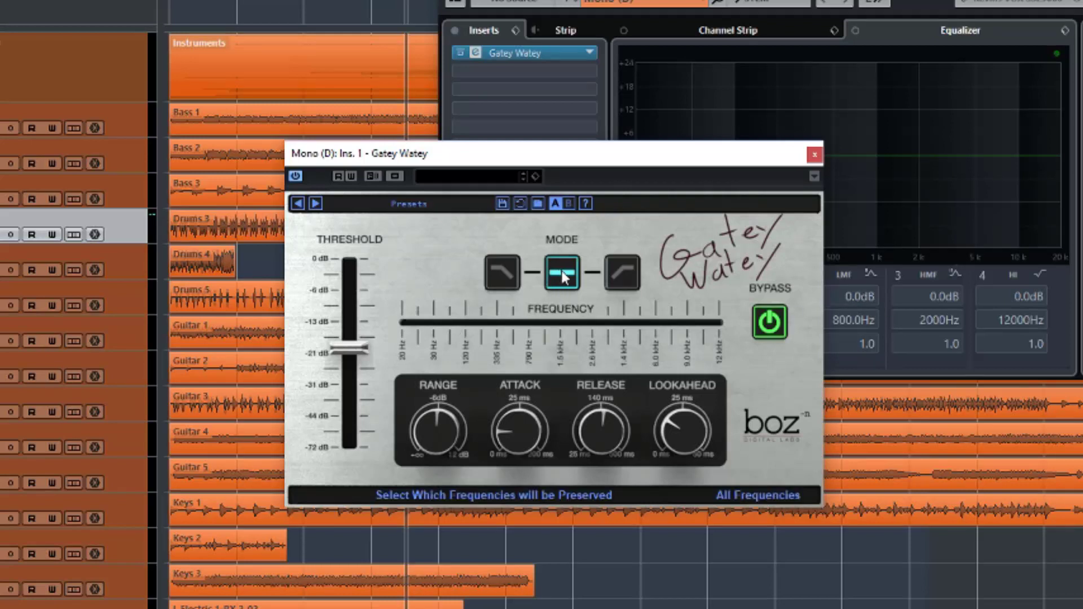
Step: Try the High Frequencies mode with a 2730.4 Hz crossover and the Low Frequencies mode with a 345.1 Hz crossover
click(623, 270)
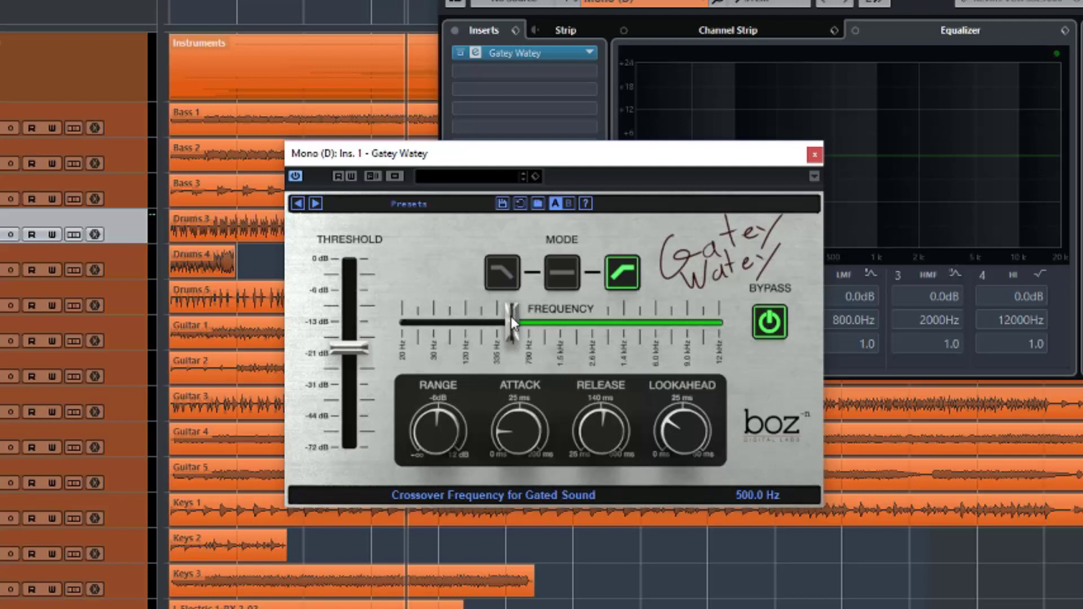
drag(512, 317, 604, 312)
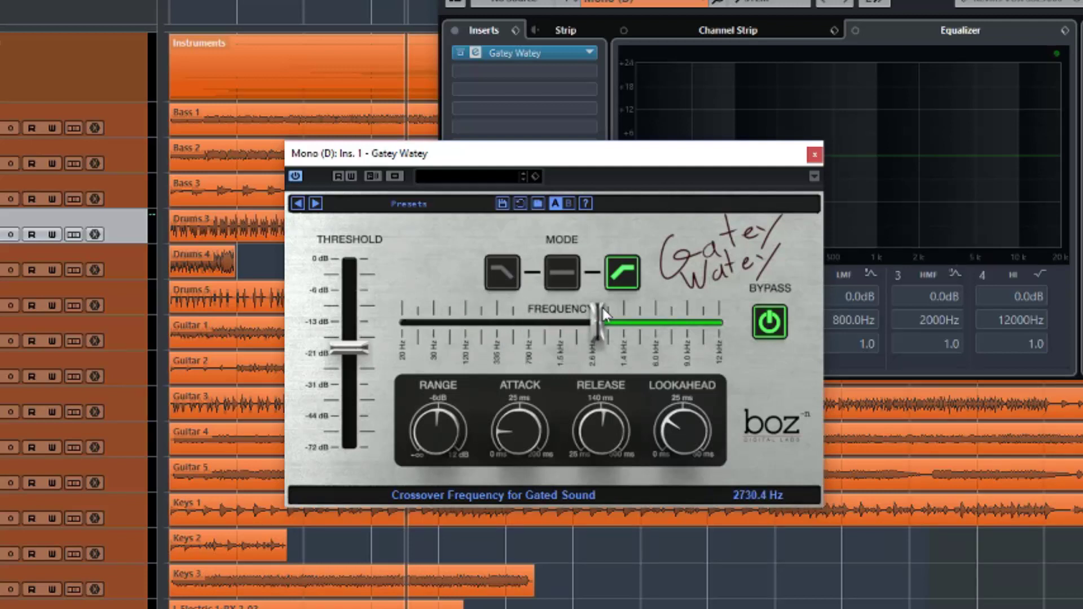
click(503, 282)
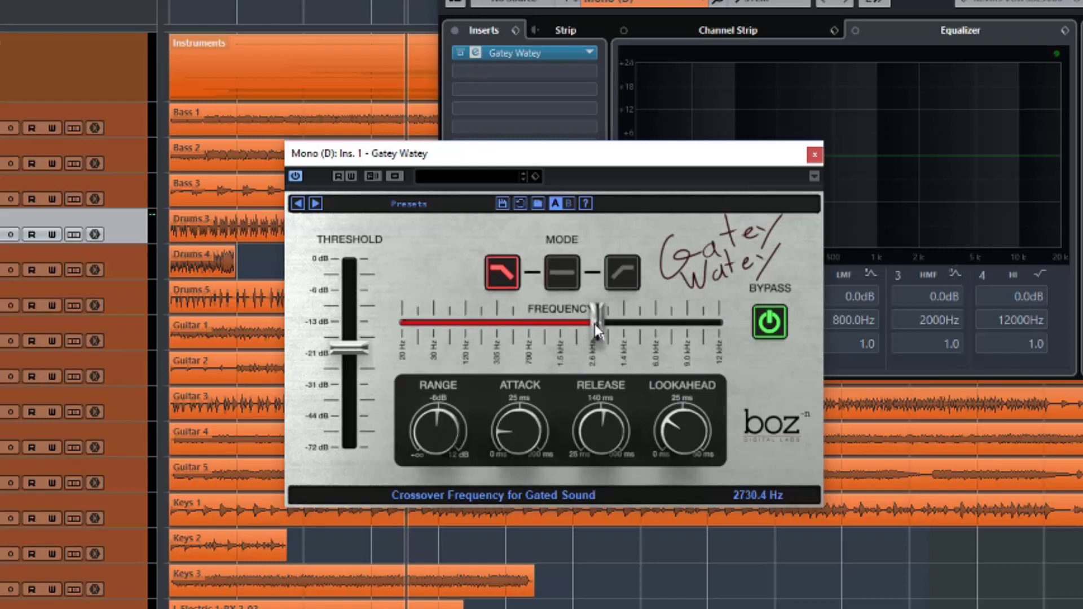
drag(583, 332, 501, 330)
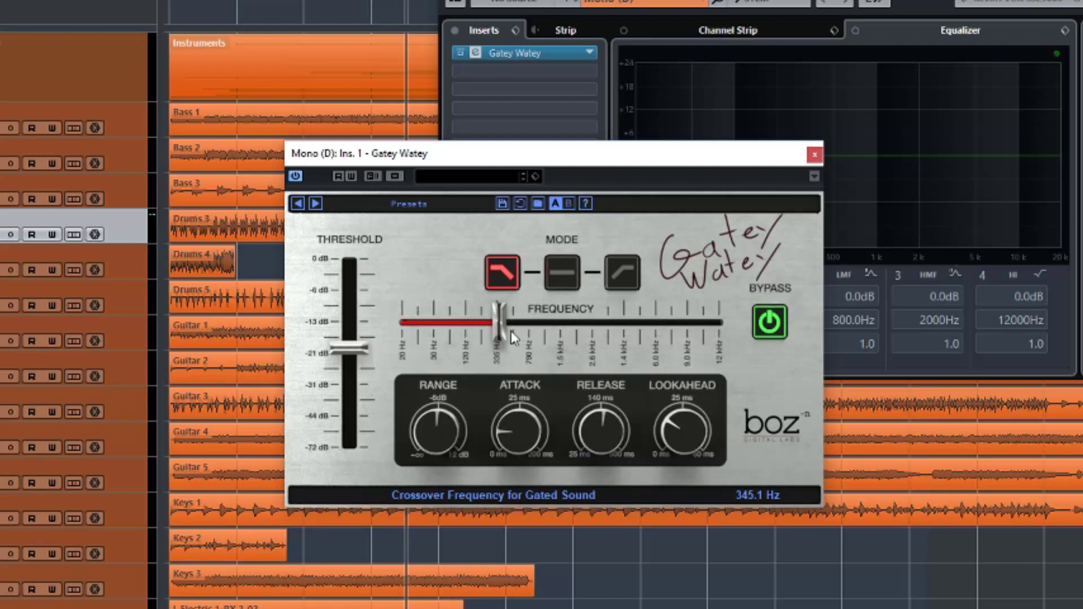
Step: Raise the crossover to about 2.6 kHz in High Frequencies mode, and switch the mode to All Frequencies
click(621, 276)
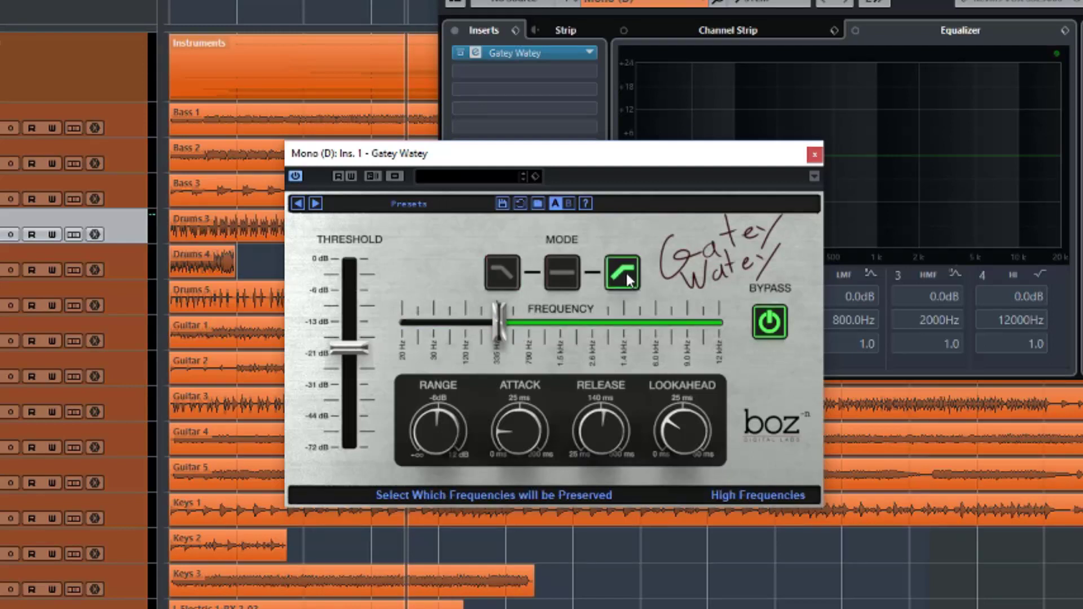
drag(500, 325, 593, 319)
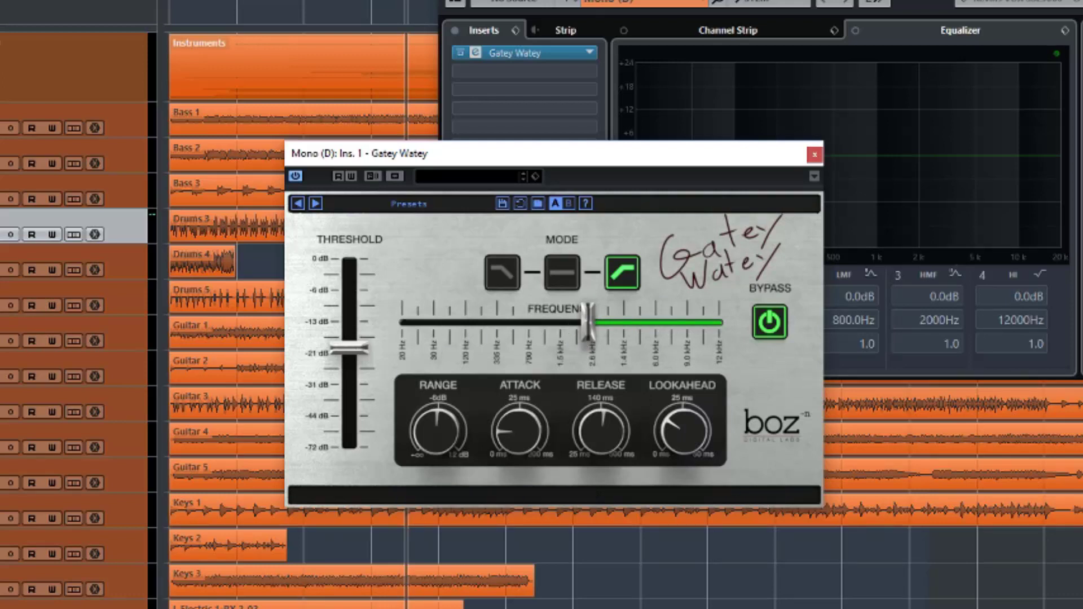
click(567, 277)
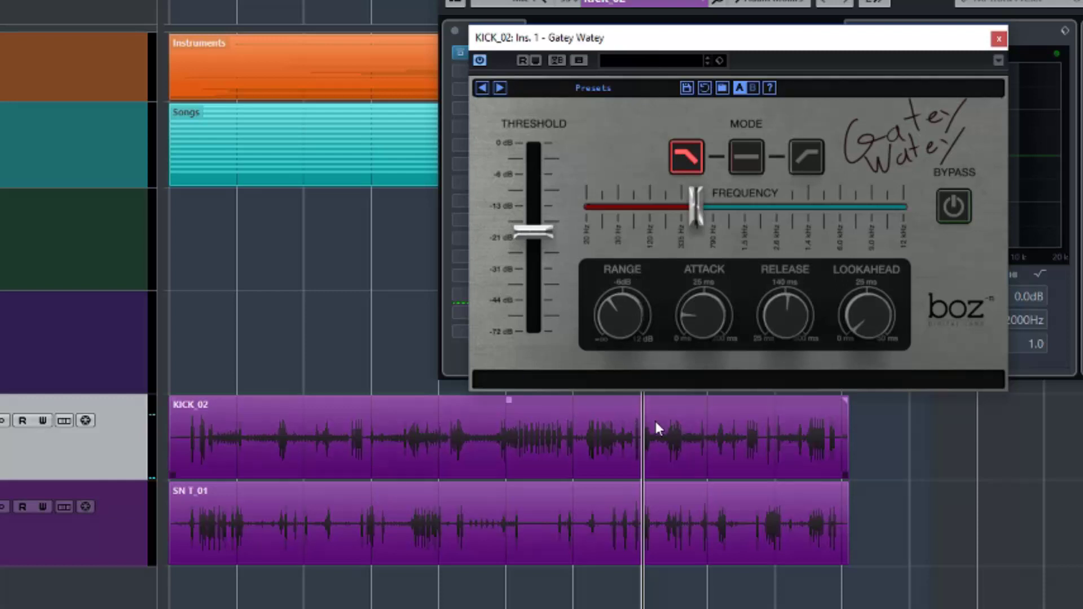
Step: Play the KICK_02 track ungated and load the Kick DeBleed preset on its gate
key(space)
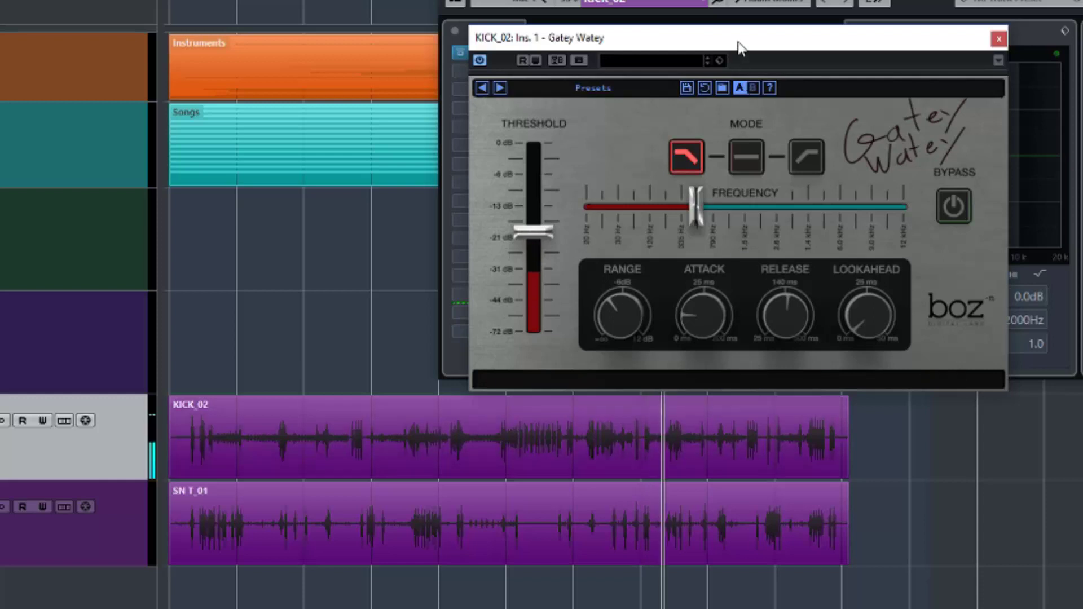
key(space)
drag(739, 47, 718, 44)
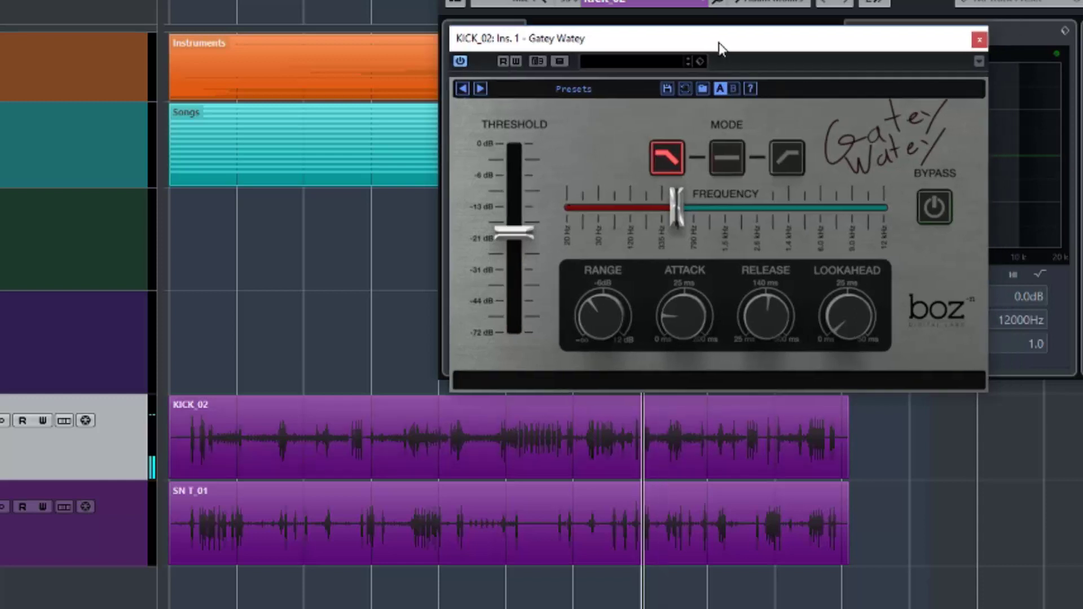
click(605, 91)
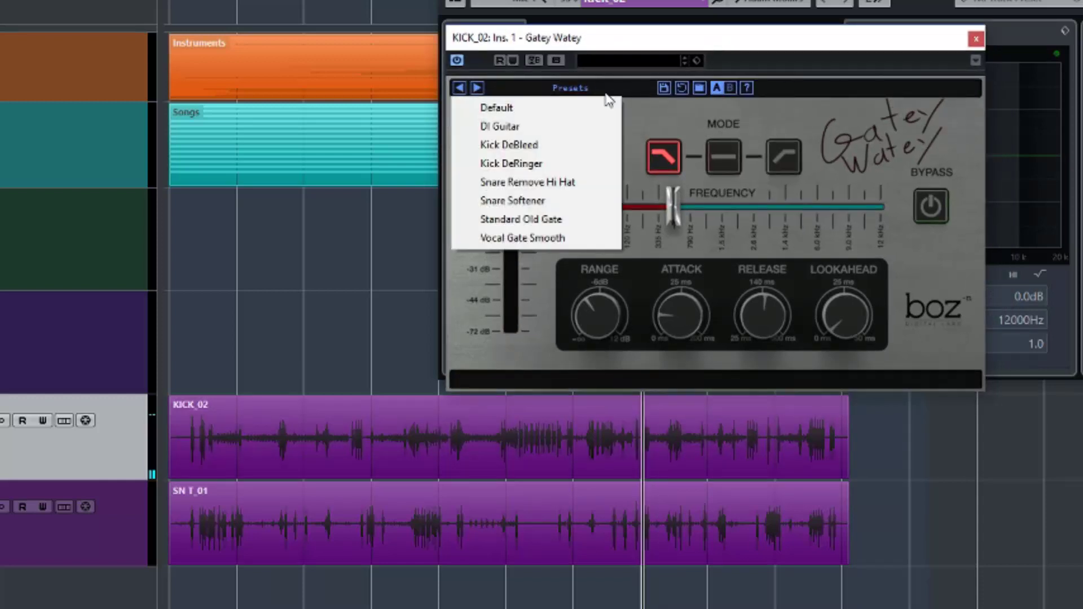
click(534, 148)
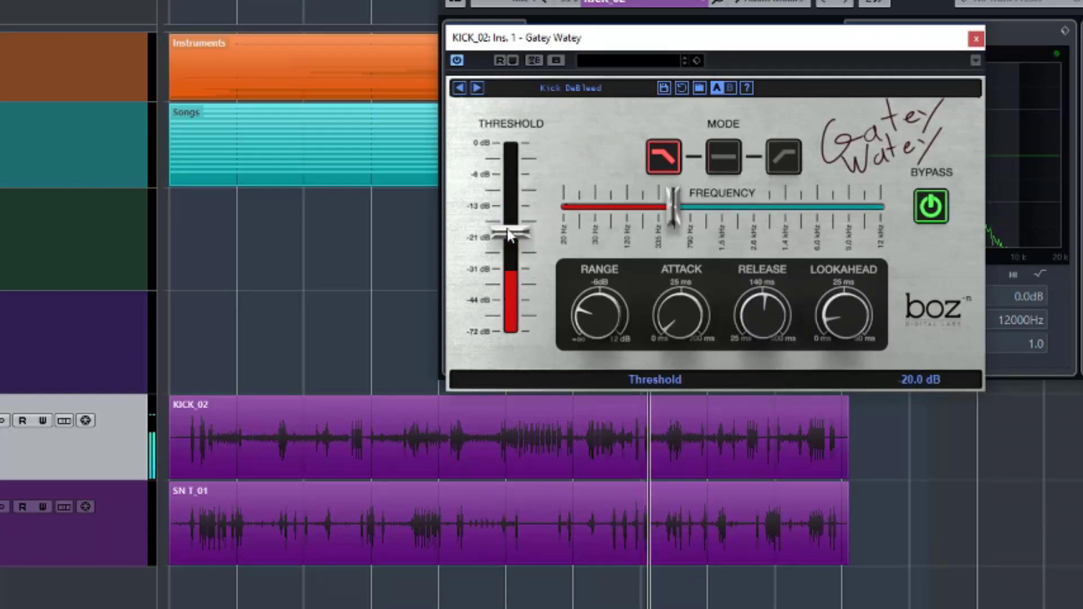
Step: Adjust the kick gate's Threshold during playback, trying -23.5 dB and -26.0 dB and settling at about -21 dB
drag(516, 233, 521, 248)
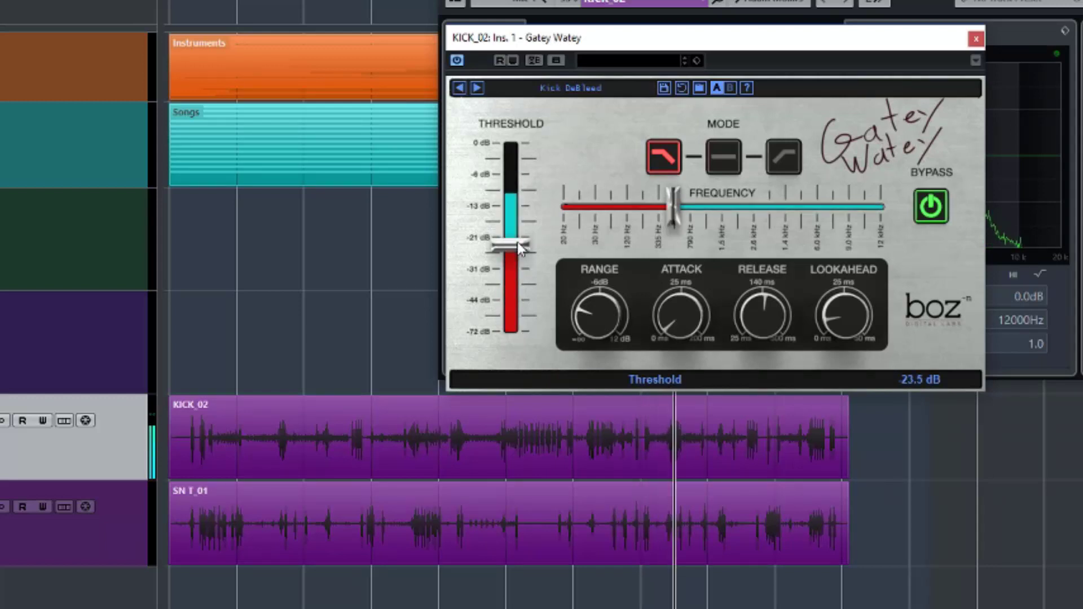
drag(520, 248, 522, 251)
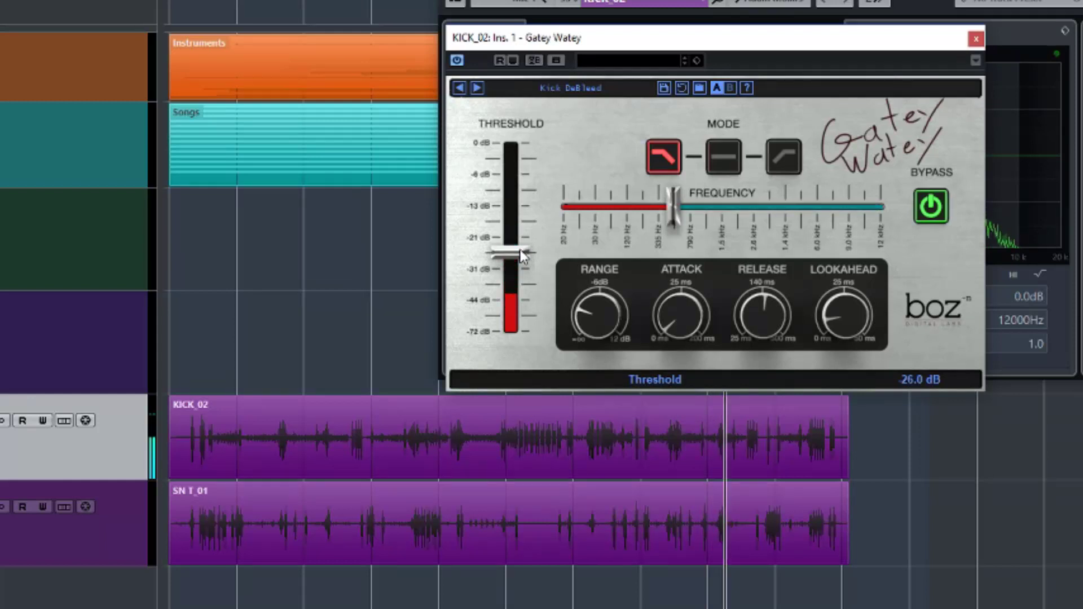
drag(521, 251, 523, 238)
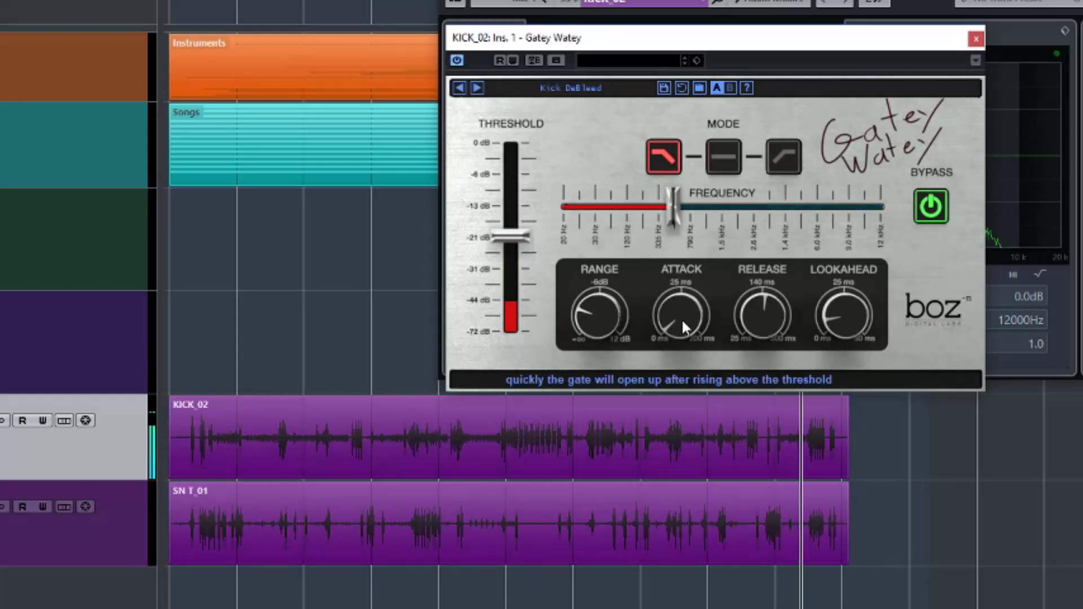
Step: Play the kick passage near the end of the clip with the gate bypassed to hear the original bleed
click(767, 592)
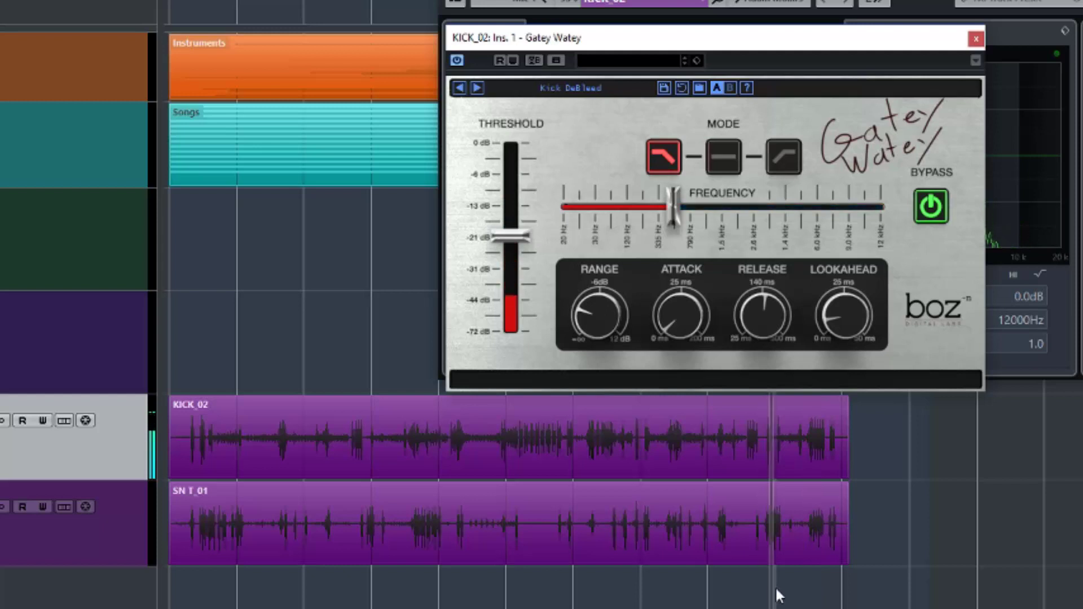
click(931, 206)
key(space)
key(space)
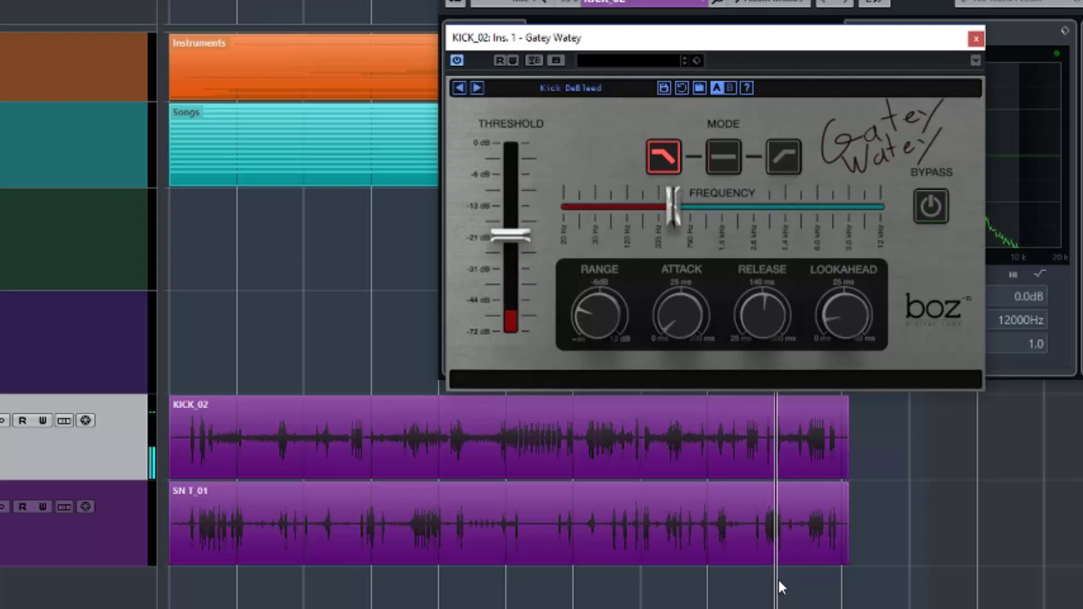
key(space)
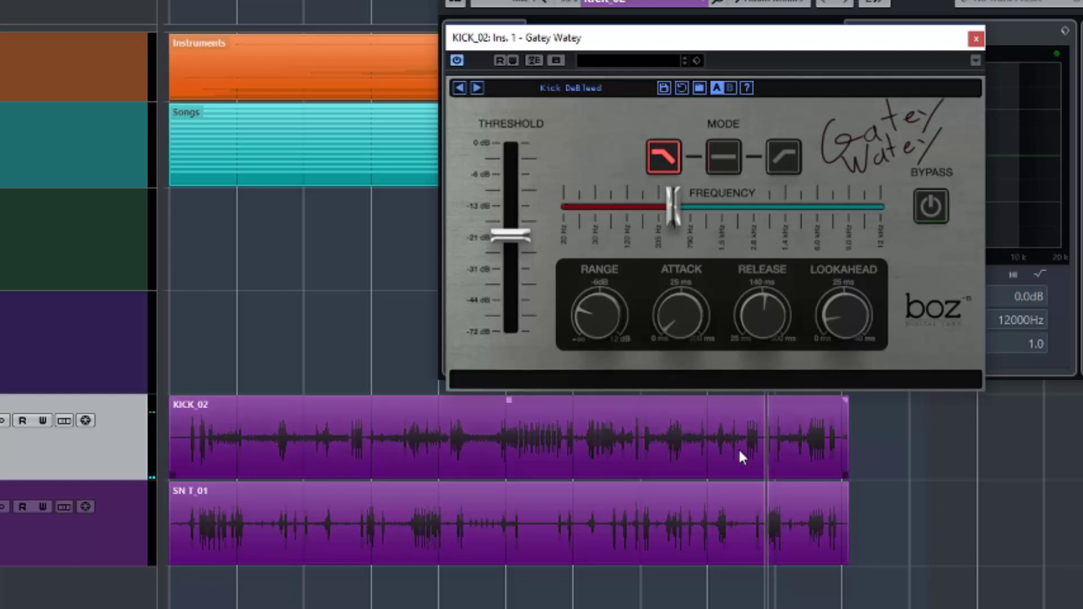
drag(509, 401, 506, 374)
key(space)
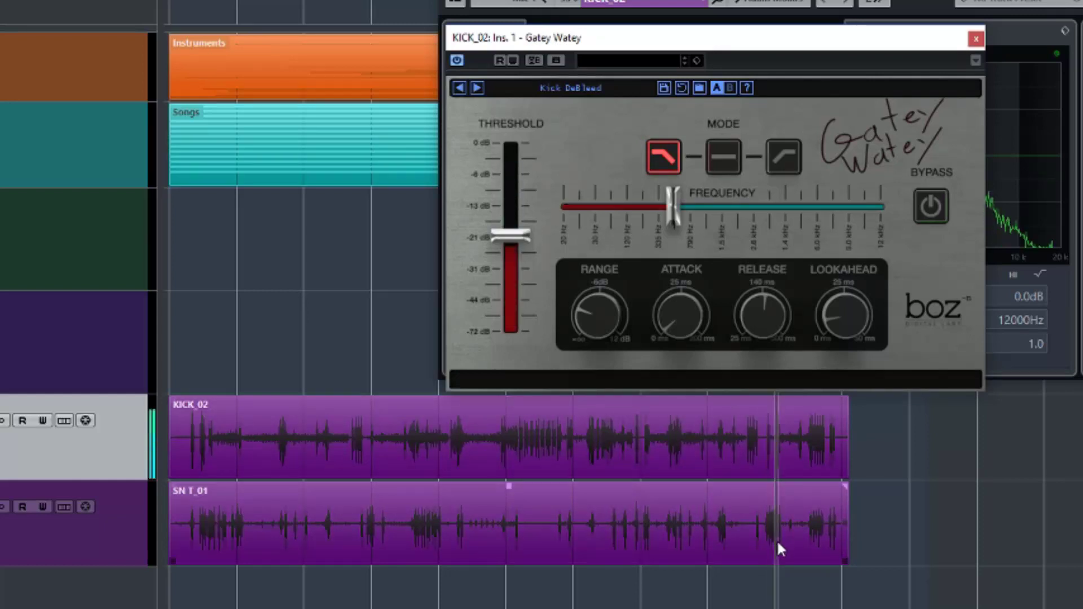
key(space)
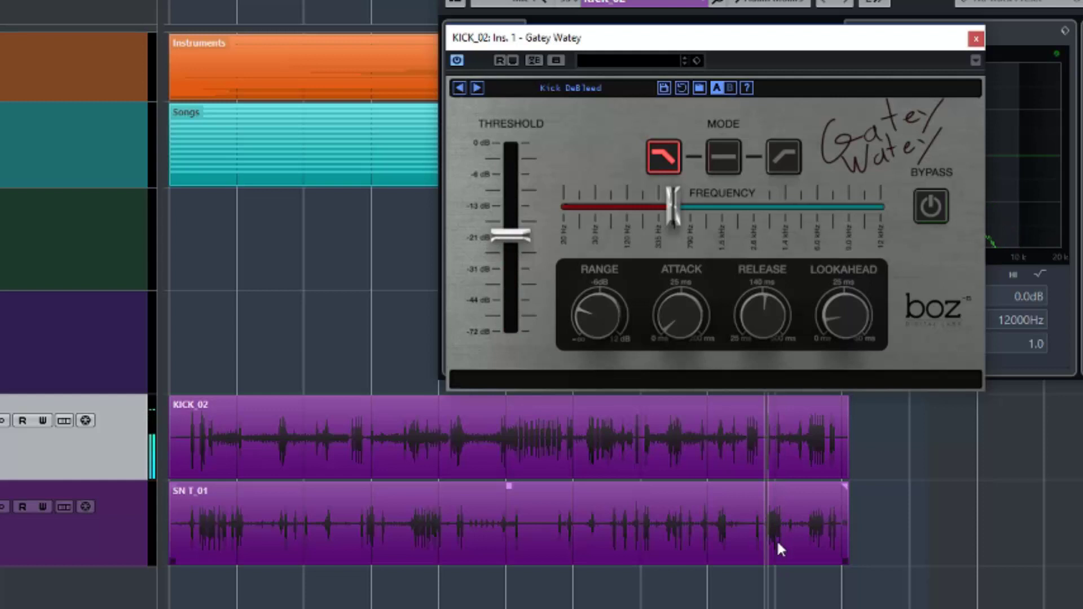
Step: Re-enable the gate, play the same kick passage, and switch the mode to All Frequencies
click(930, 214)
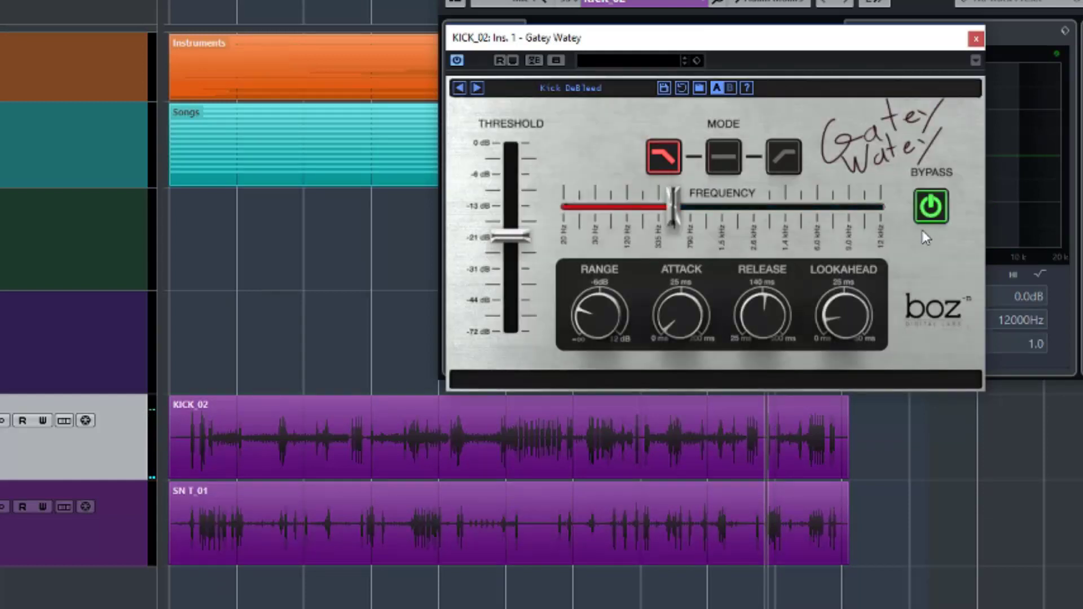
key(space)
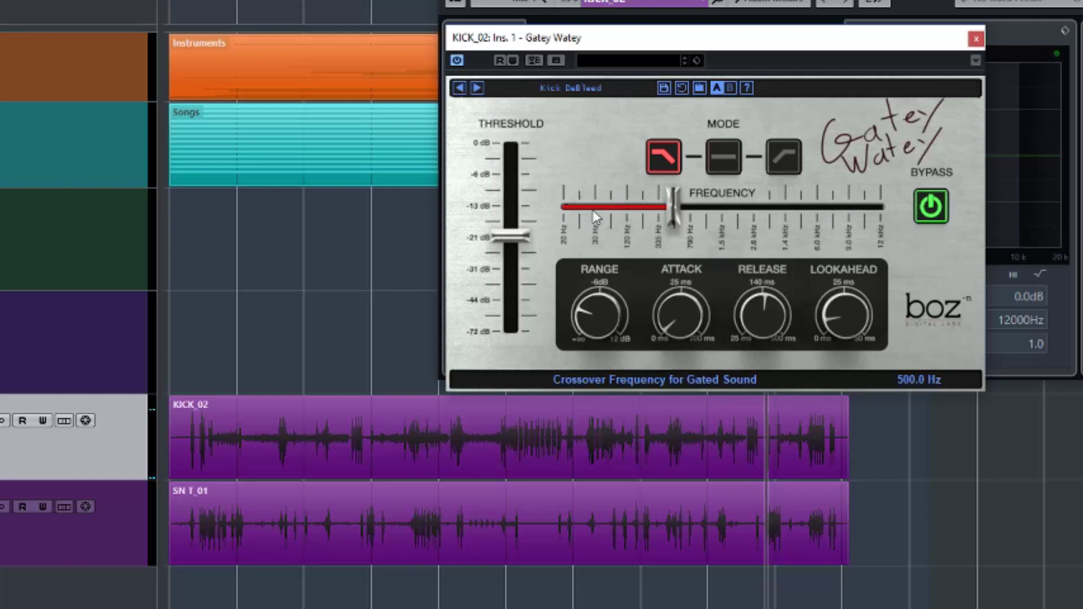
click(722, 161)
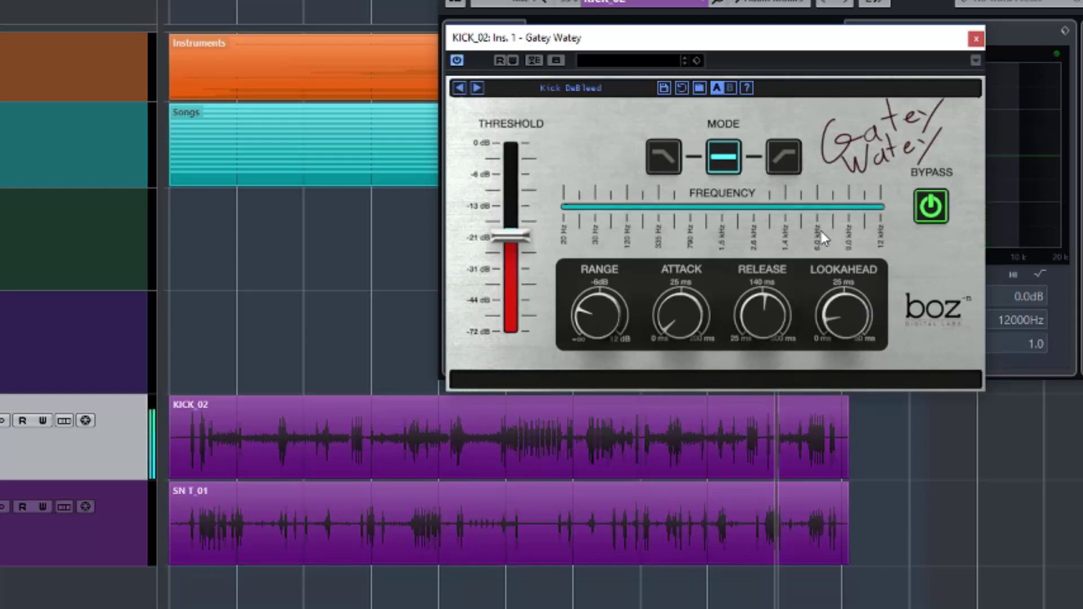
Step: Stop playback, lower the gate's Range to full mute, and replay the kick passage near the end of the clip
key(space)
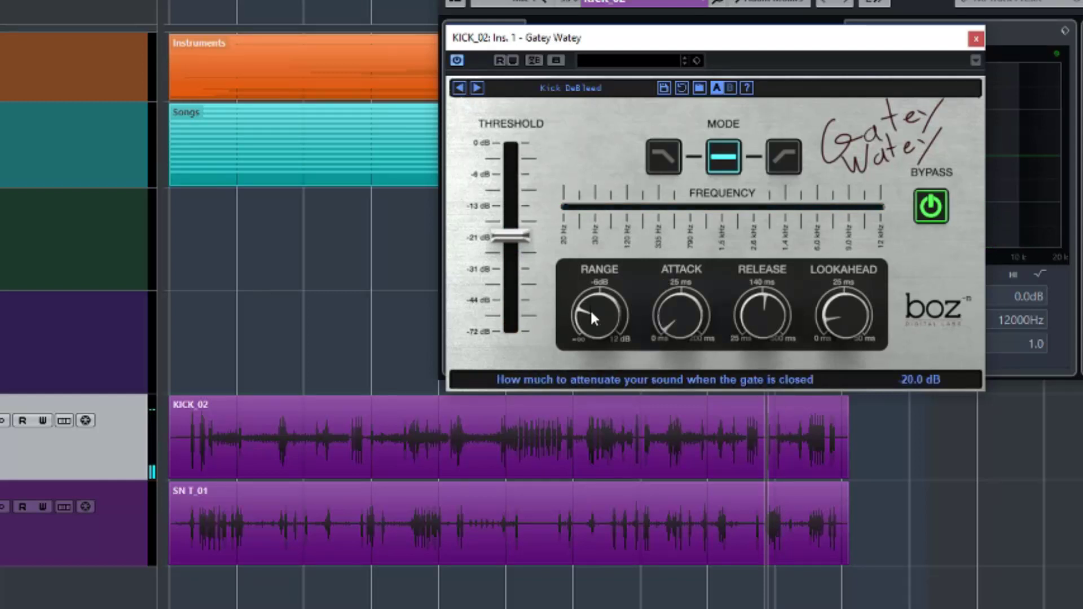
drag(591, 309, 600, 361)
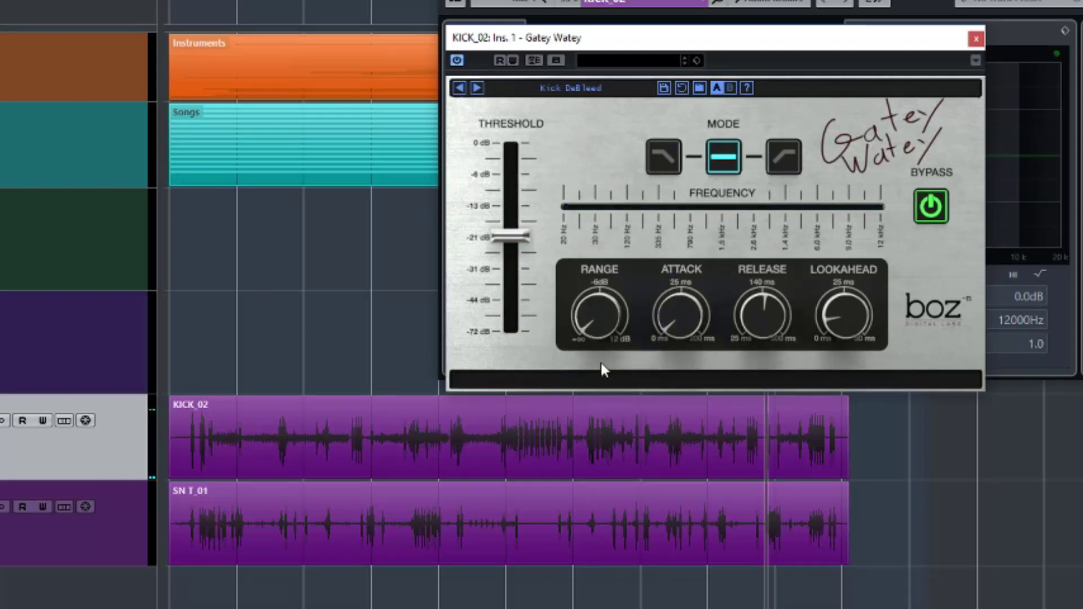
key(space)
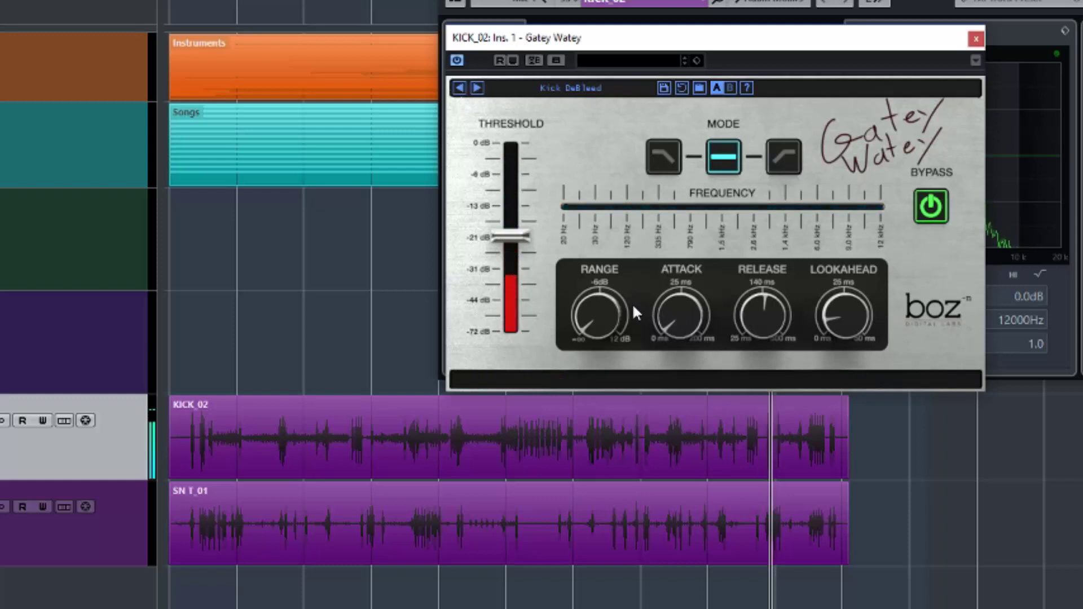
Step: Switch the gate to the low-frequency mode and set its crossover to 102.5 Hz while playing the kick passage
click(669, 157)
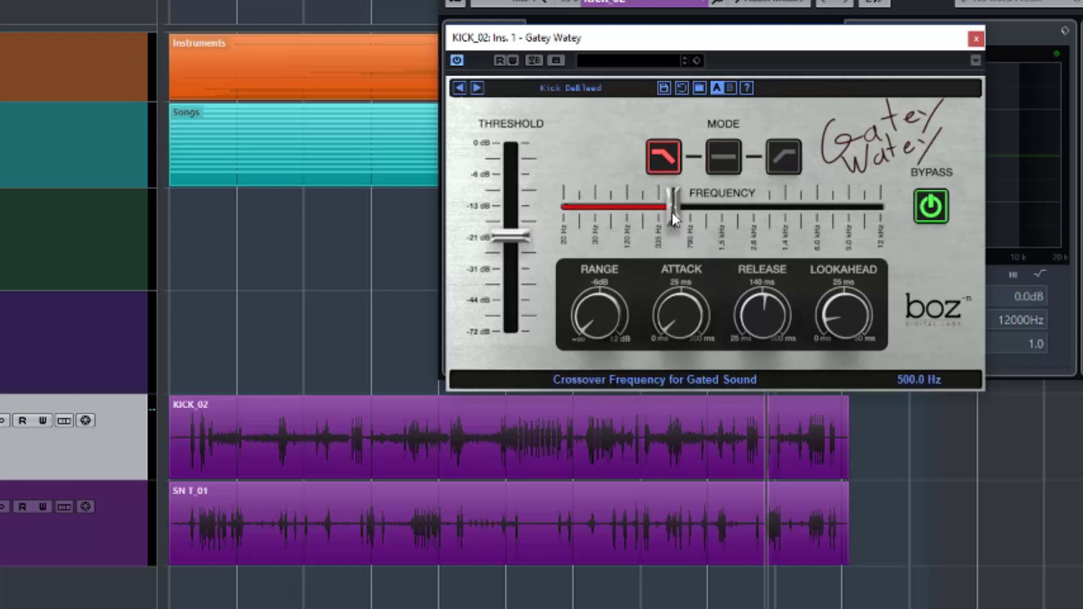
key(space)
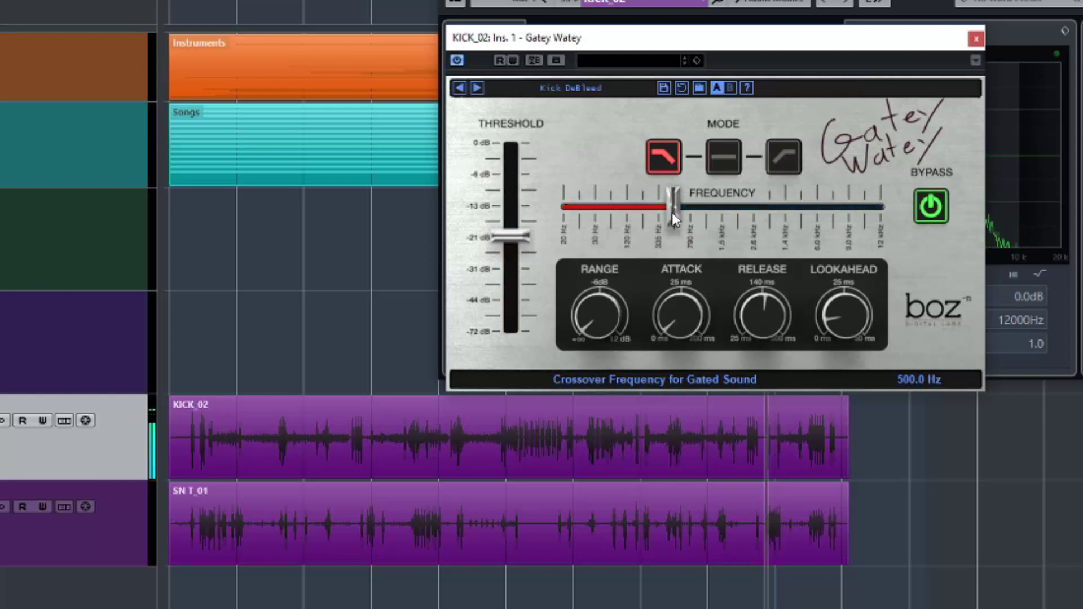
drag(672, 212, 621, 212)
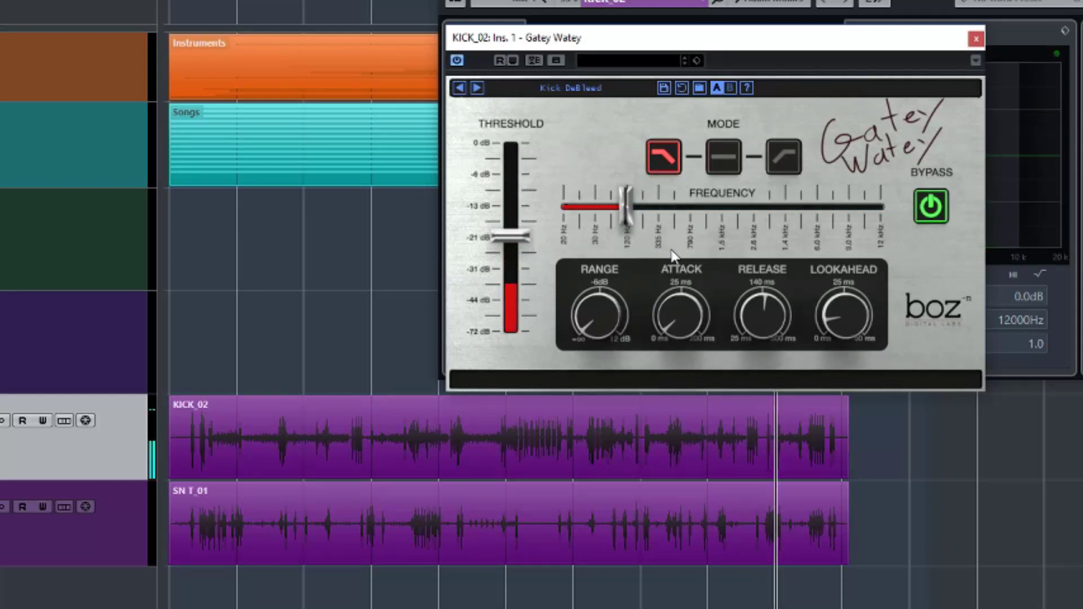
key(space)
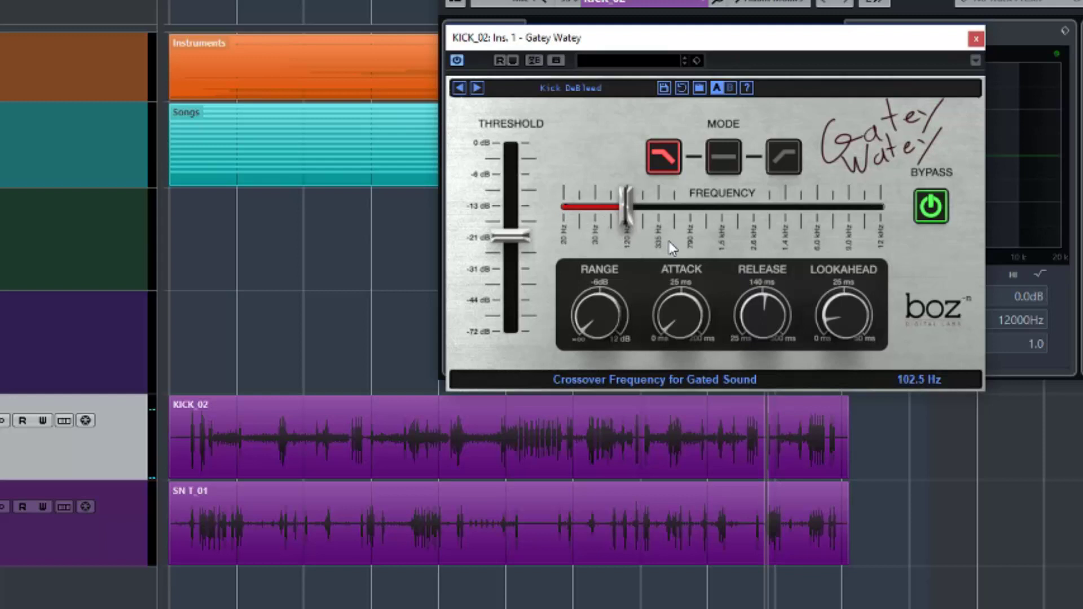
Step: Move the gate window slightly aside and audition the kick passage with the Threshold set to -28.1 dB
drag(715, 38, 763, 18)
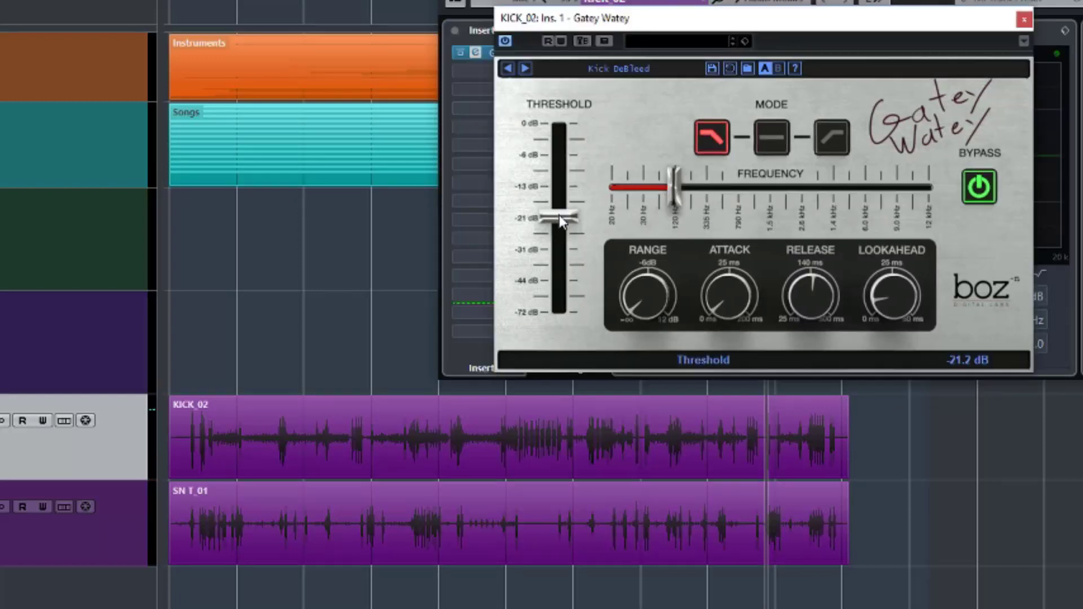
drag(559, 216, 565, 242)
key(space)
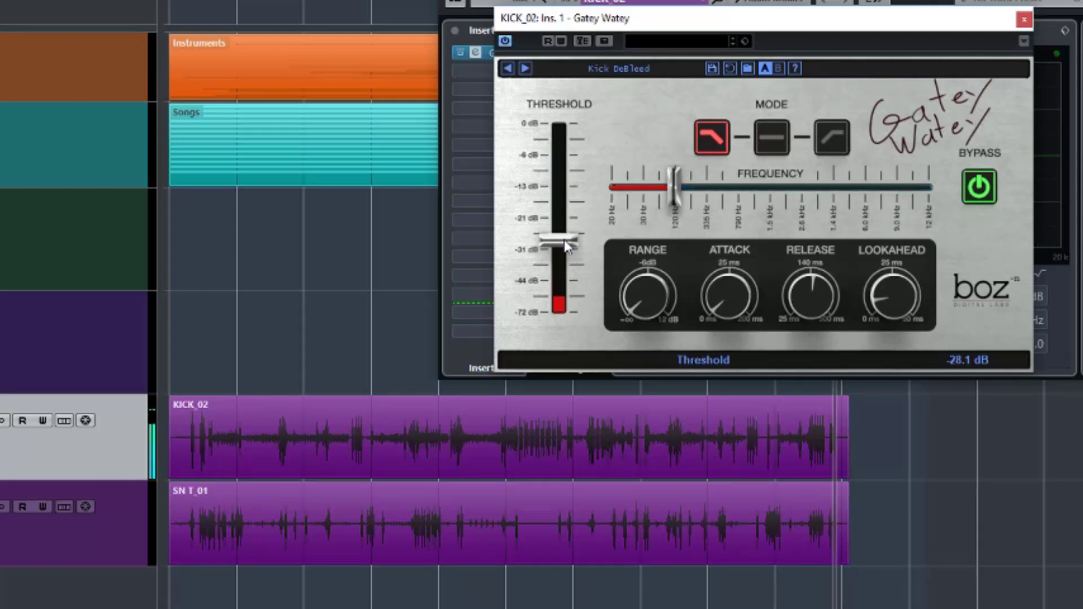
key(space)
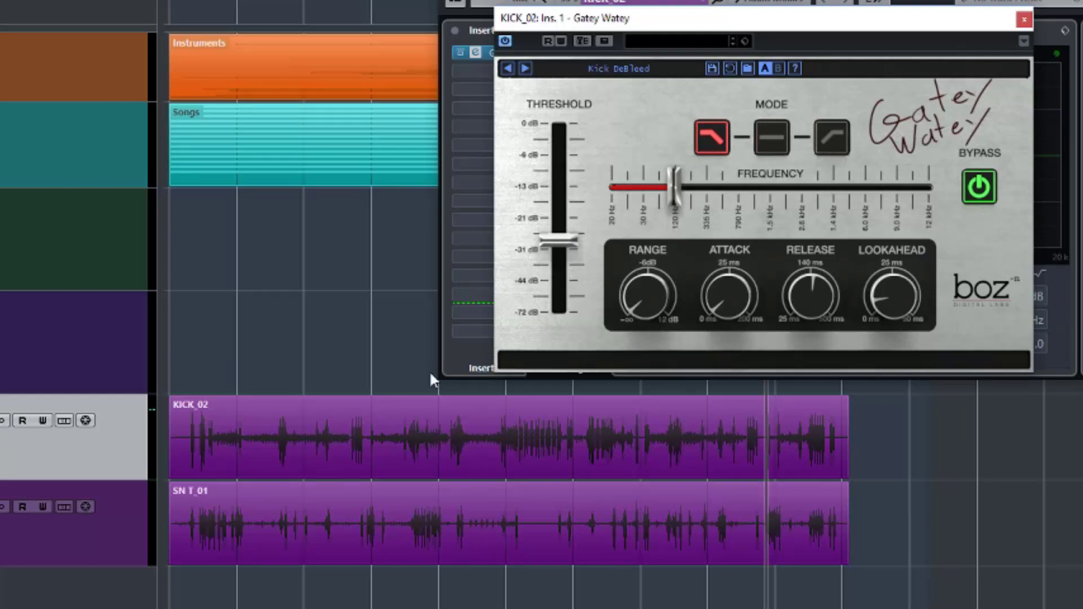
Step: Play the KICK_02 clip from just before its middle to hear the low-frequency gating on quieter hits
click(450, 387)
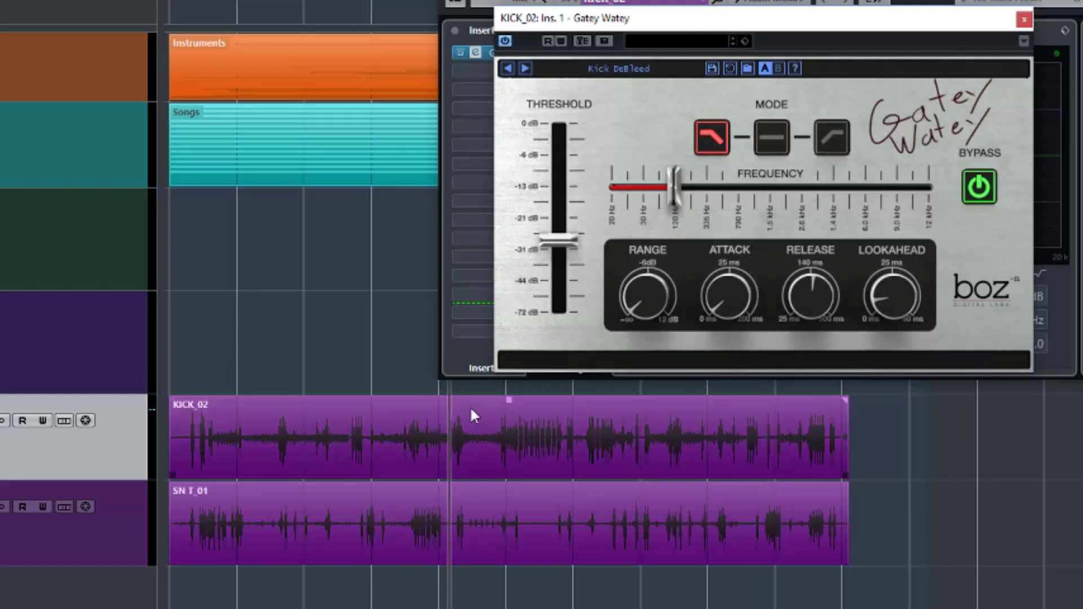
key(space)
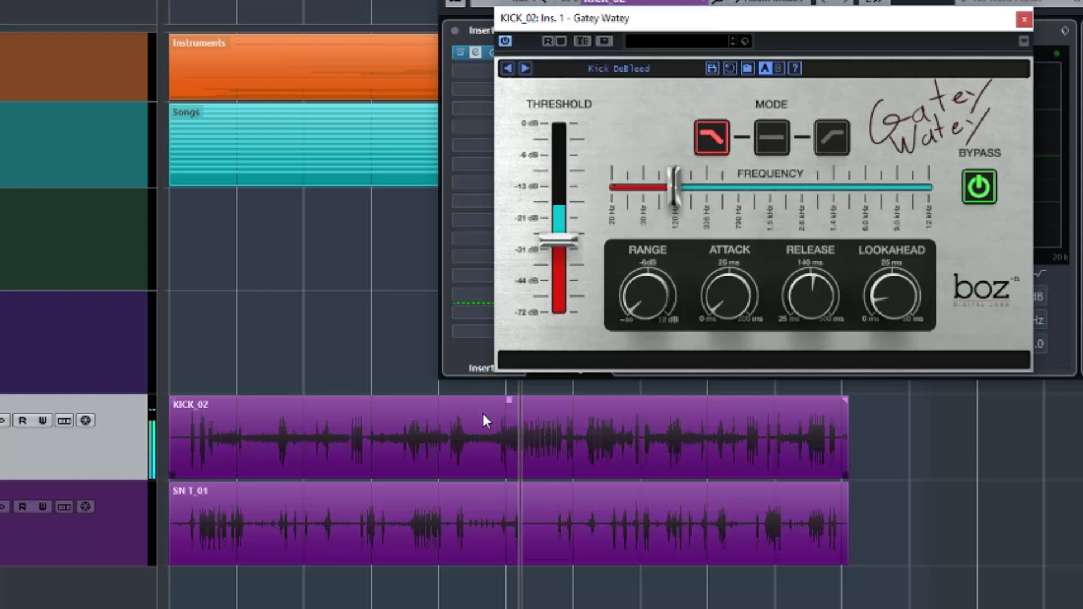
key(space)
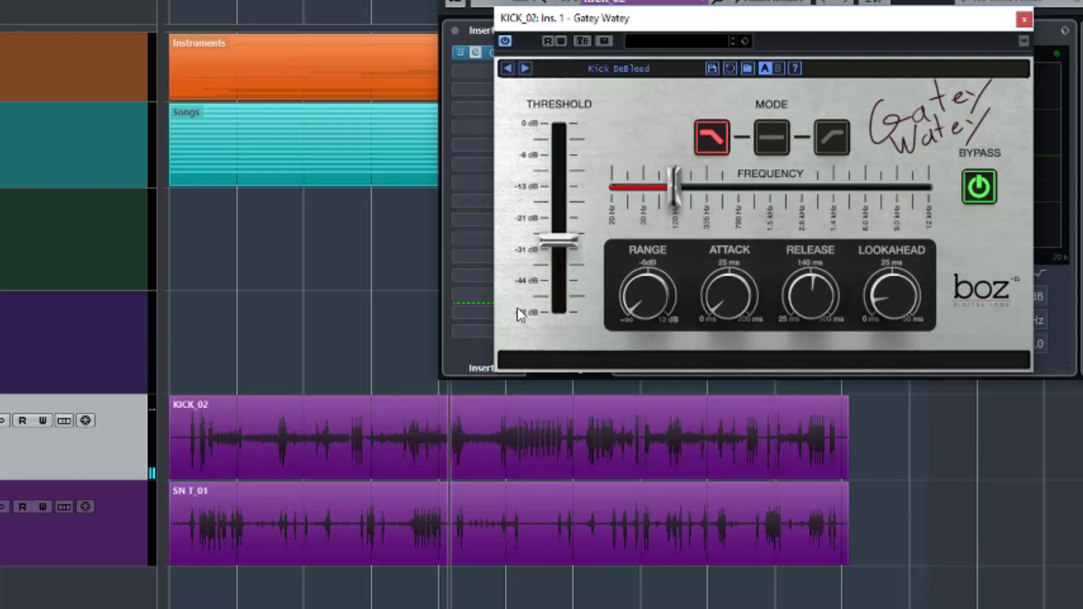
Step: Raise the Threshold slightly, switch the mode to All Frequencies, and compare the gate bypassed and enabled during playback
mouse_move(563, 242)
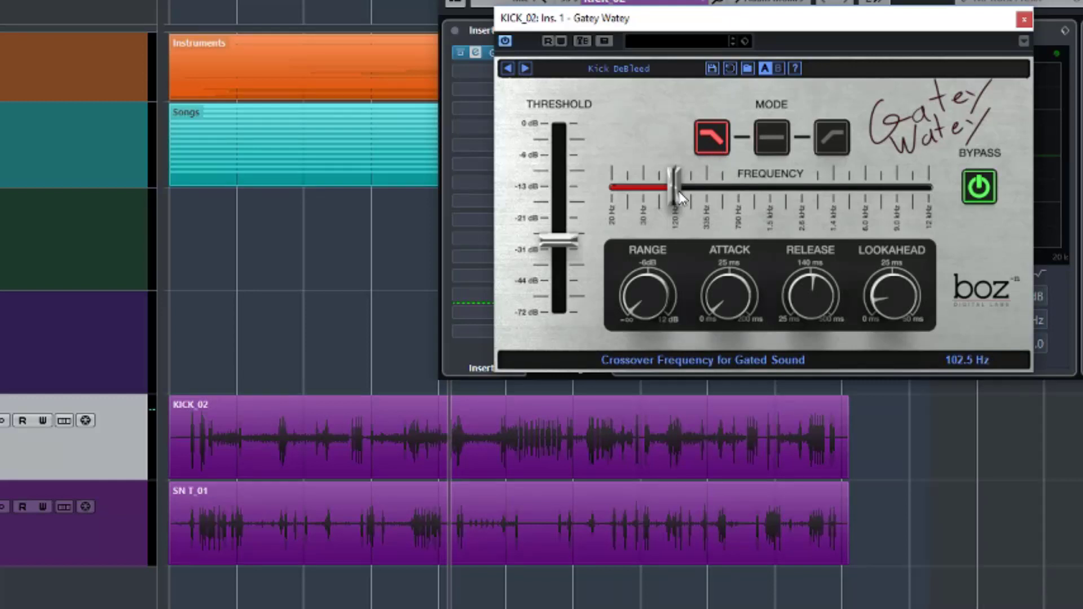
click(772, 137)
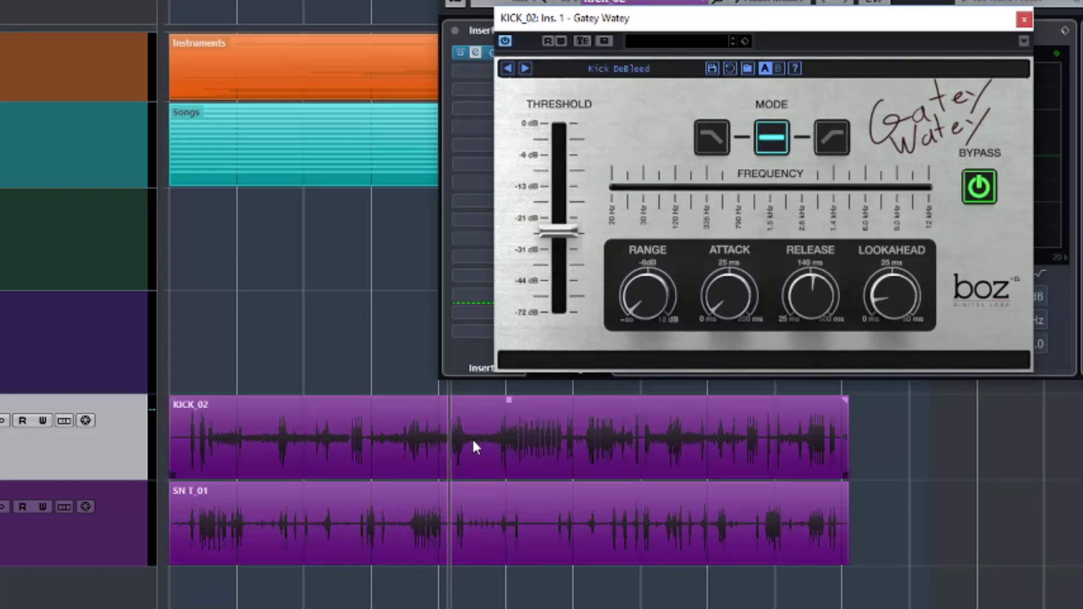
key(space)
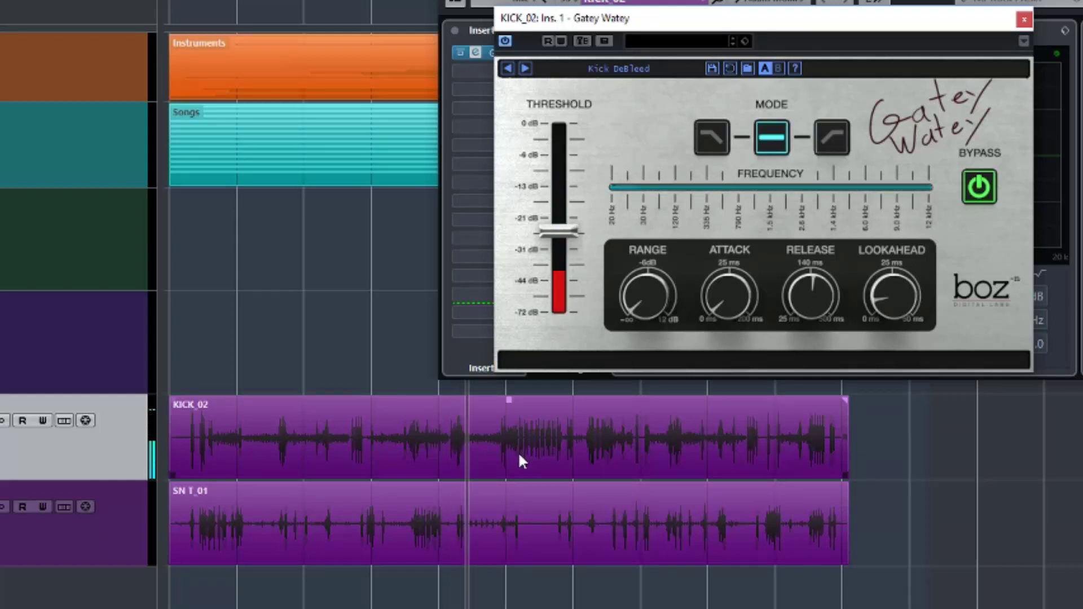
click(969, 189)
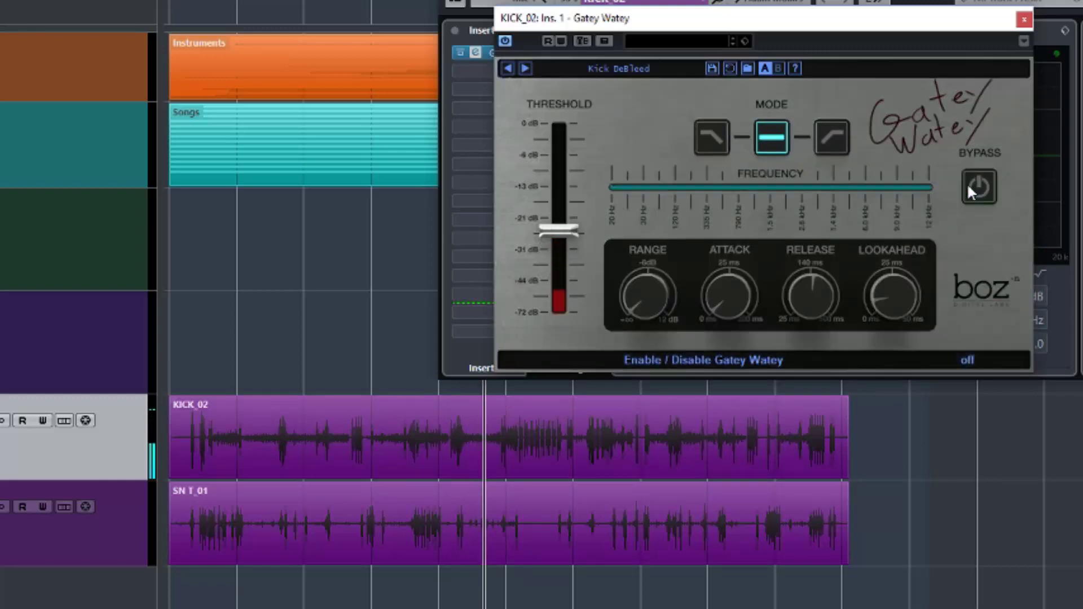
click(968, 187)
Step: Raise the gate's Threshold during playback to -21.2 dB and on to about -19.2 dB
drag(558, 232, 555, 219)
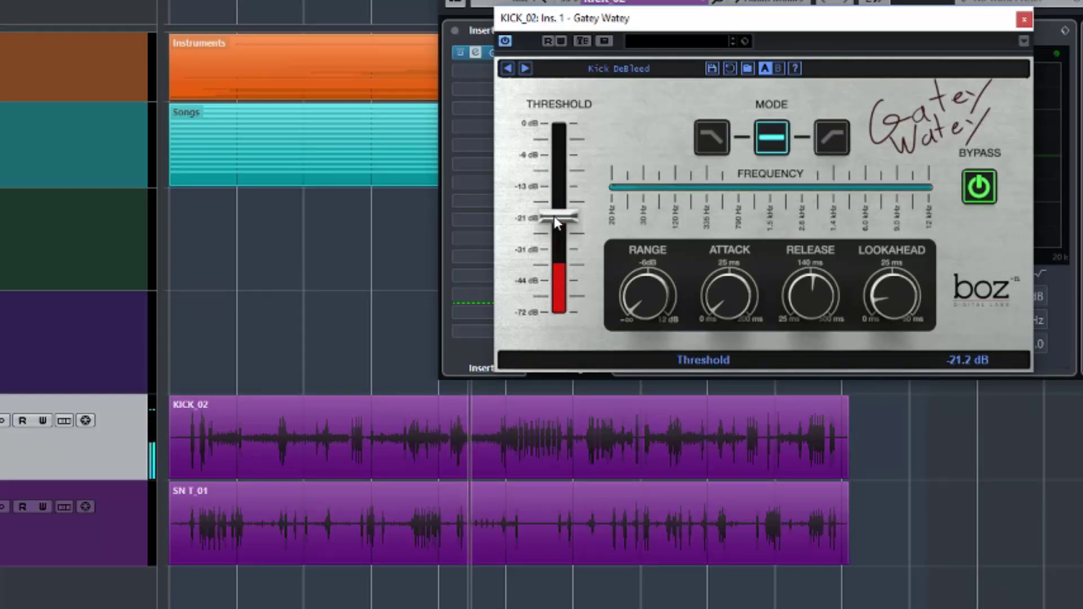
drag(555, 219, 555, 207)
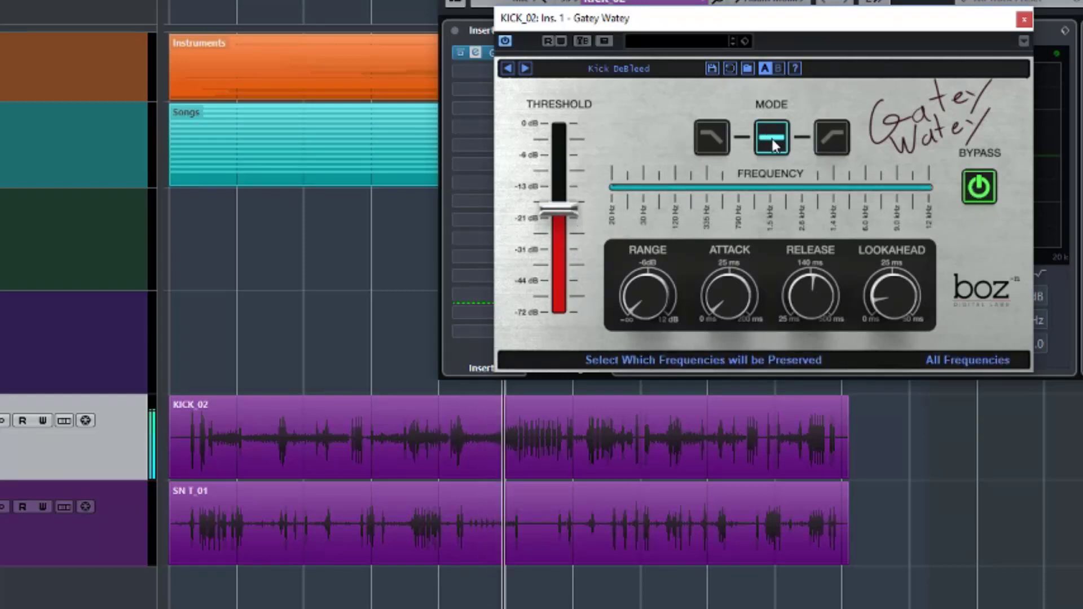
key(space)
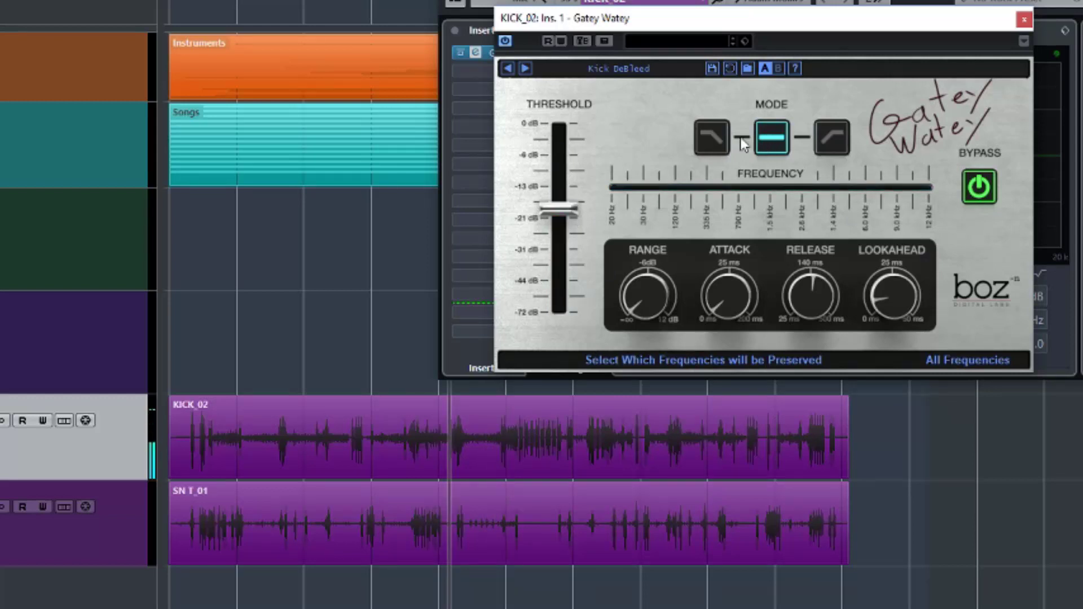
Step: Audition the low-frequency mode with the crossover at 194.3 Hz and at a higher frequency
click(723, 139)
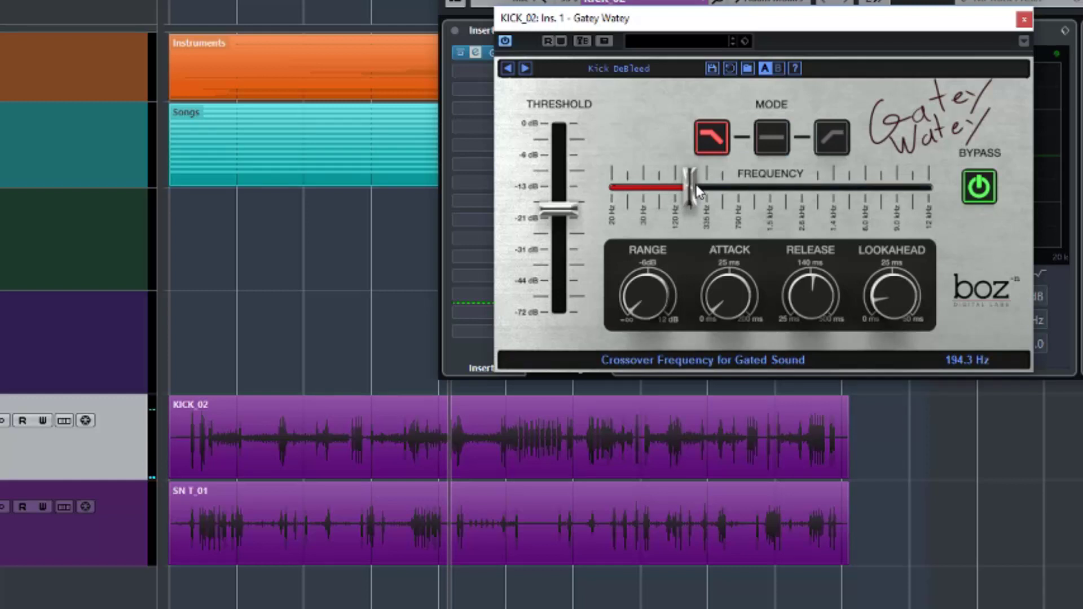
key(space)
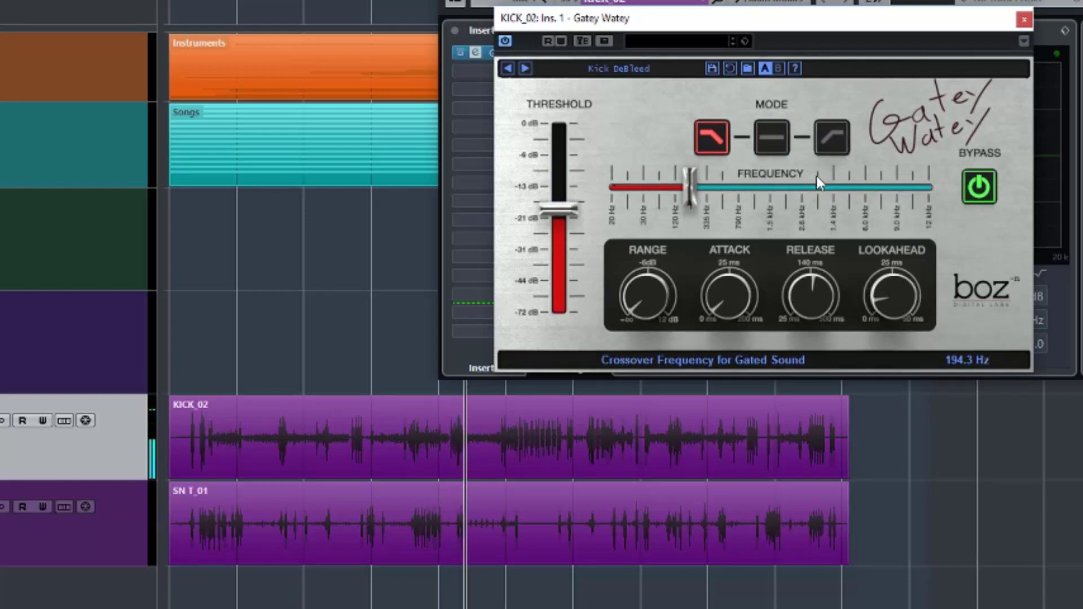
drag(690, 192, 726, 192)
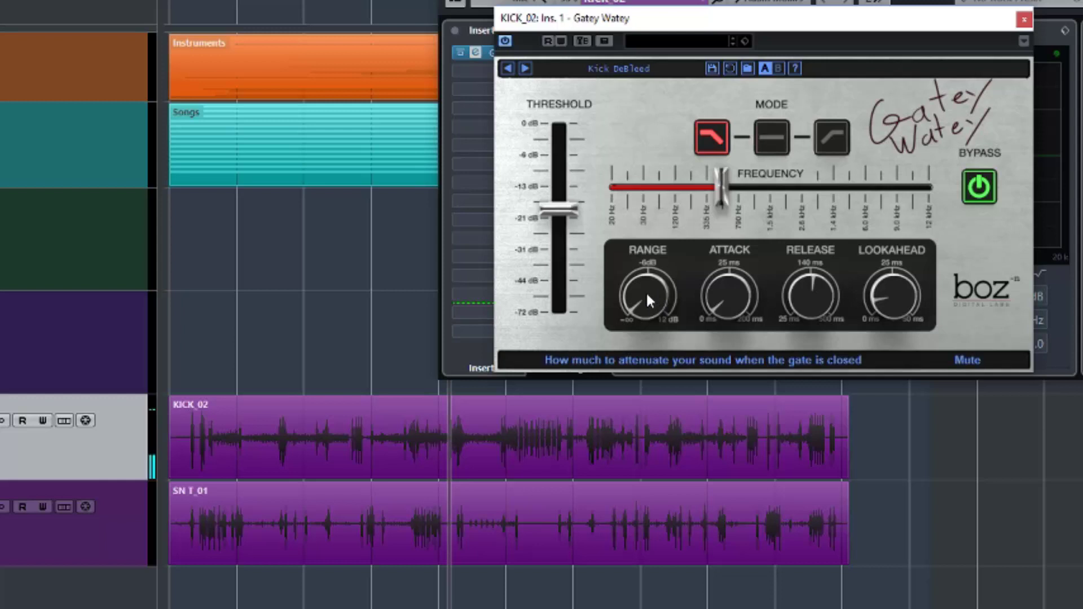
Step: Return the gate to All Frequencies and lower the Threshold to just above -21 dB
click(770, 137)
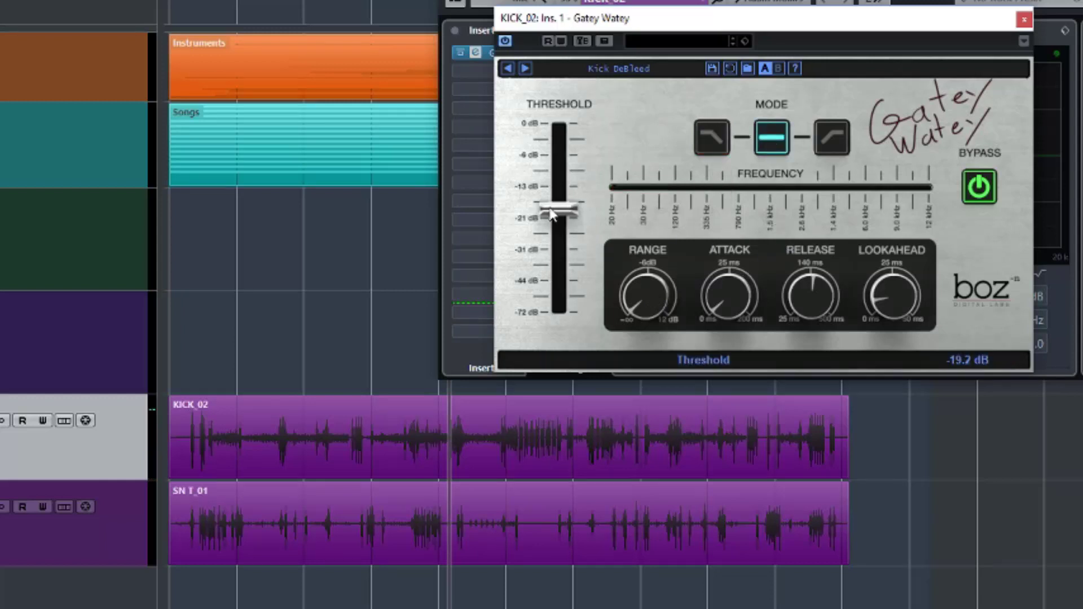
drag(557, 223, 562, 216)
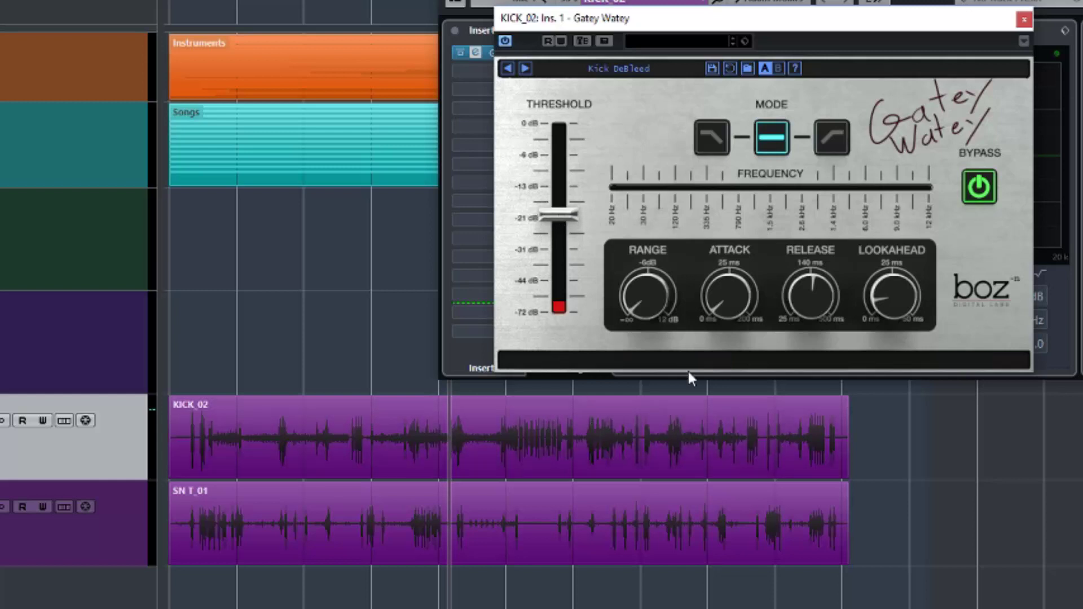
Step: Try the gate's Attack at 200 ms, 0 ms and intermediate settings during playback, ending at 0 ms
drag(722, 303, 727, 127)
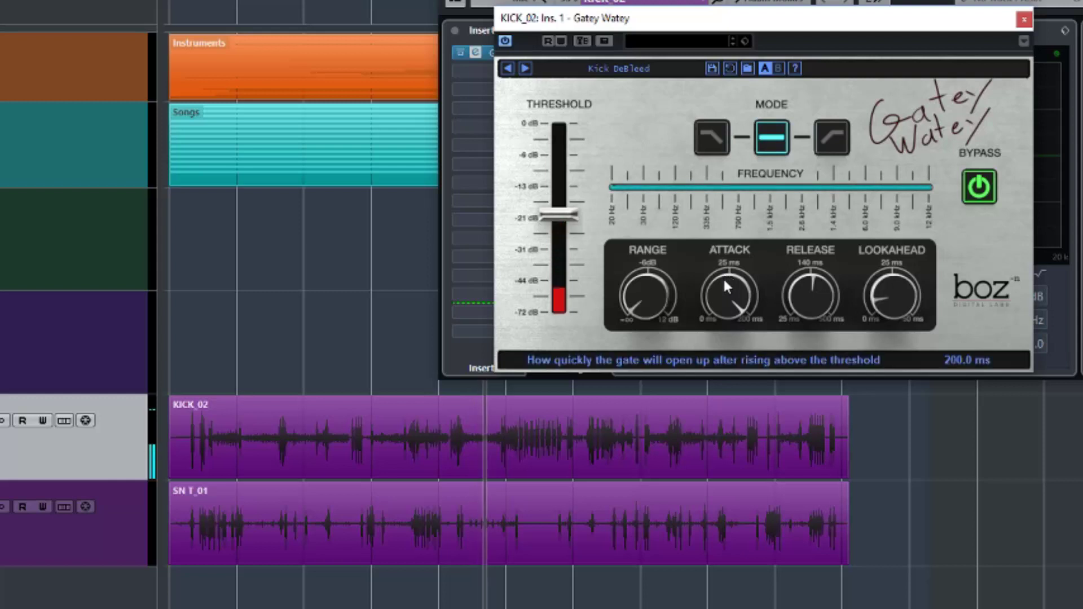
drag(725, 281, 706, 425)
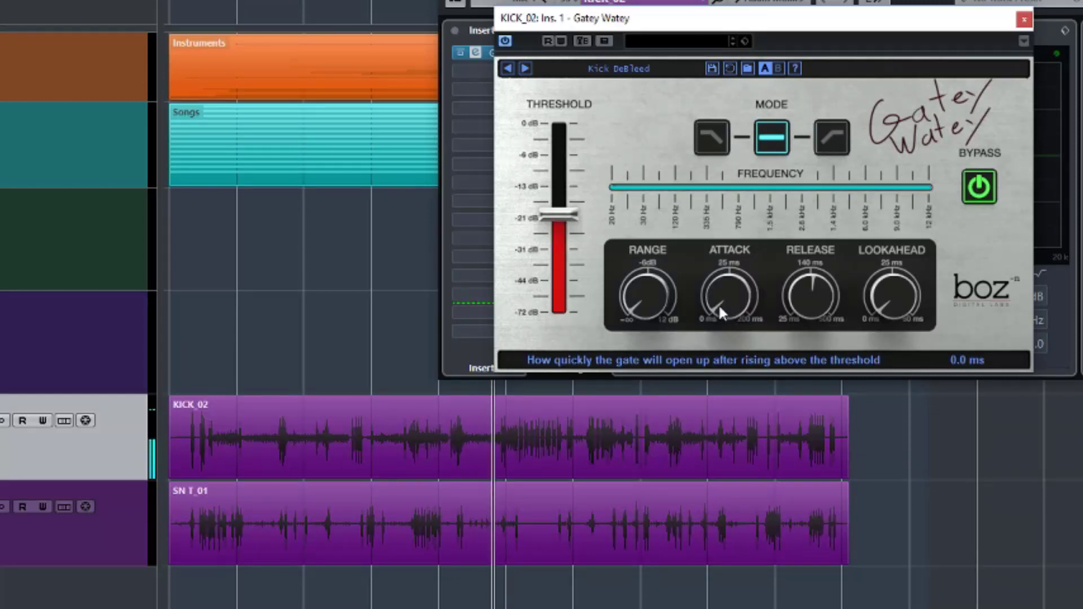
drag(719, 304, 713, 276)
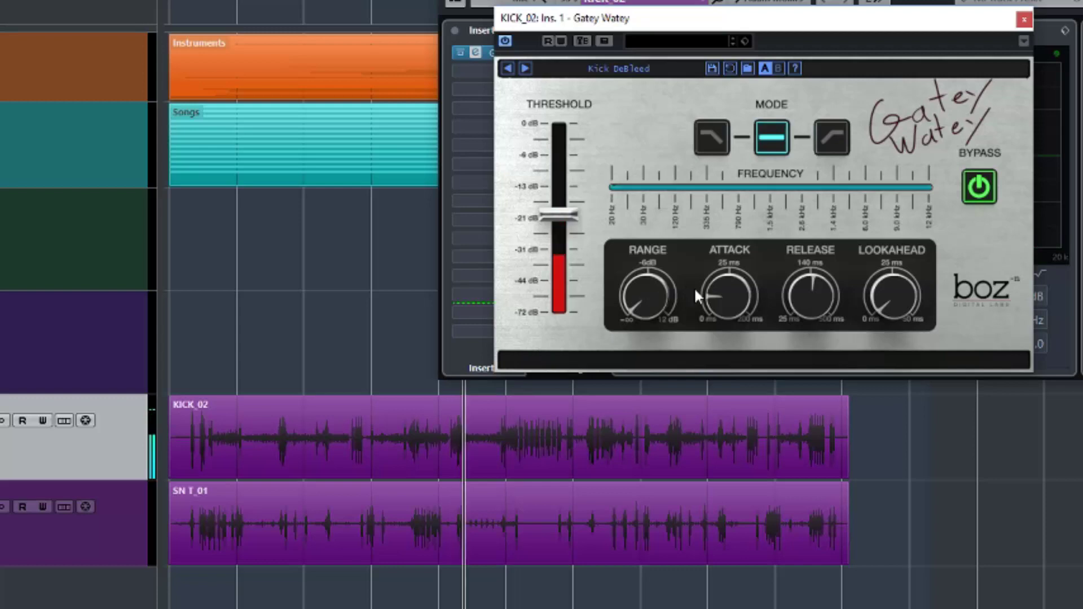
drag(726, 297, 724, 275)
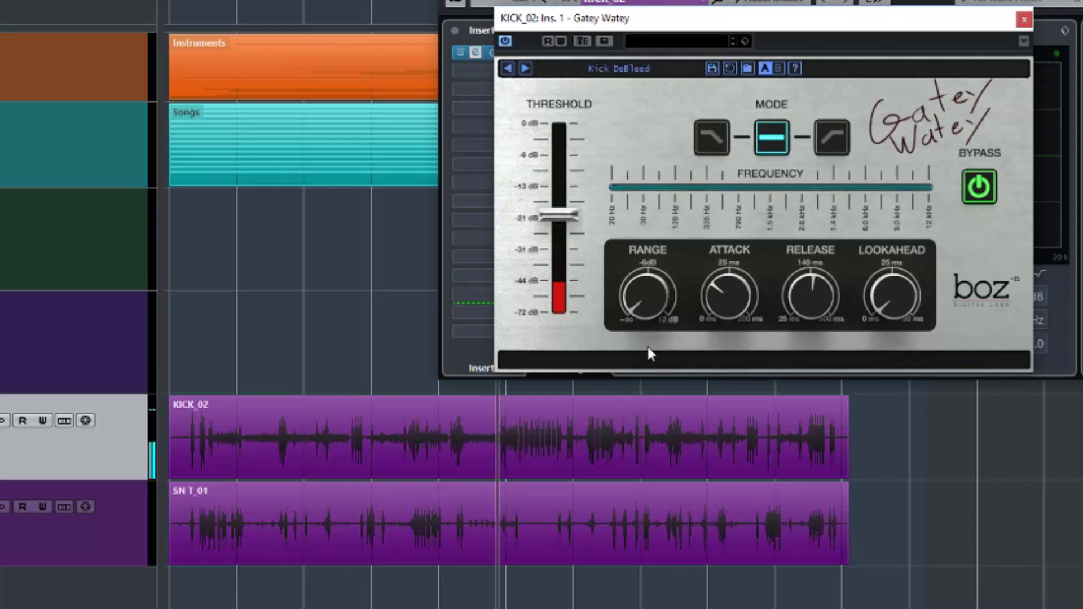
mouse_move(734, 288)
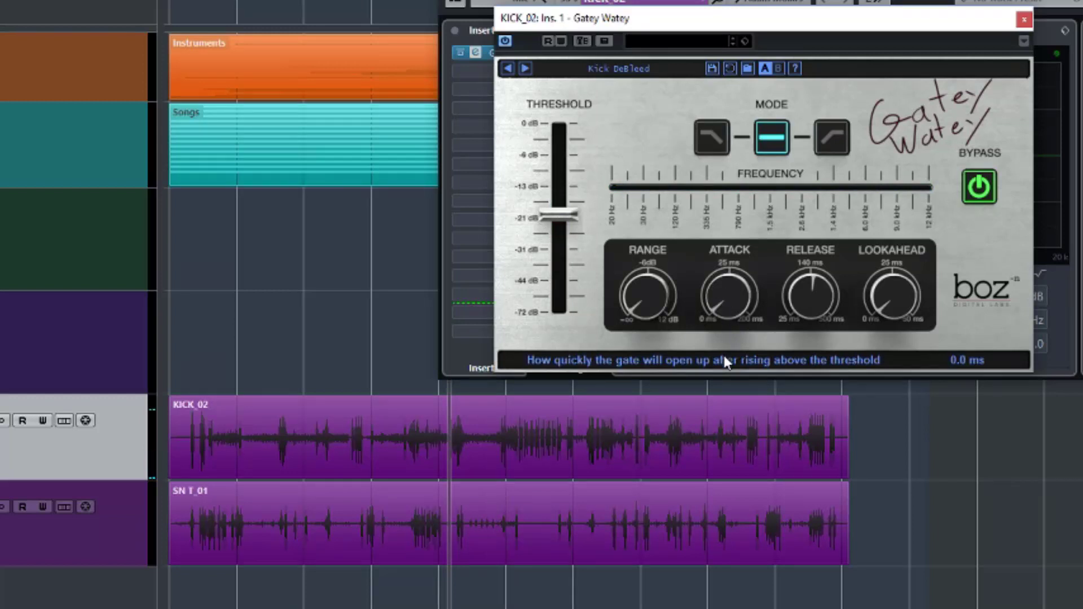
Step: During playback, raise the gate's Lookahead partway above its minimum and set the Release to 25 ms
mouse_move(899, 302)
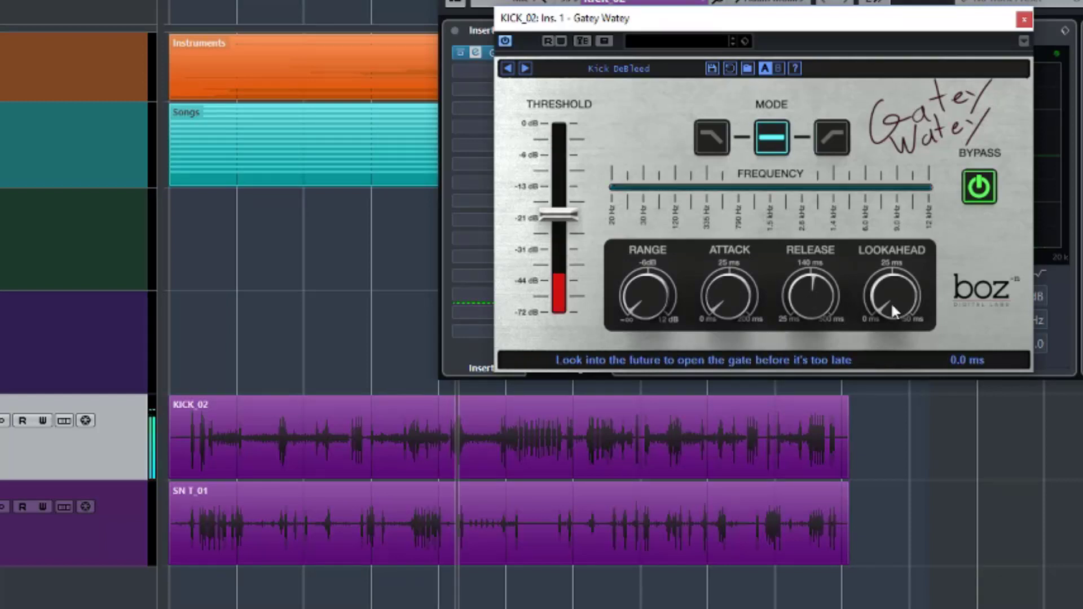
drag(891, 302, 891, 271)
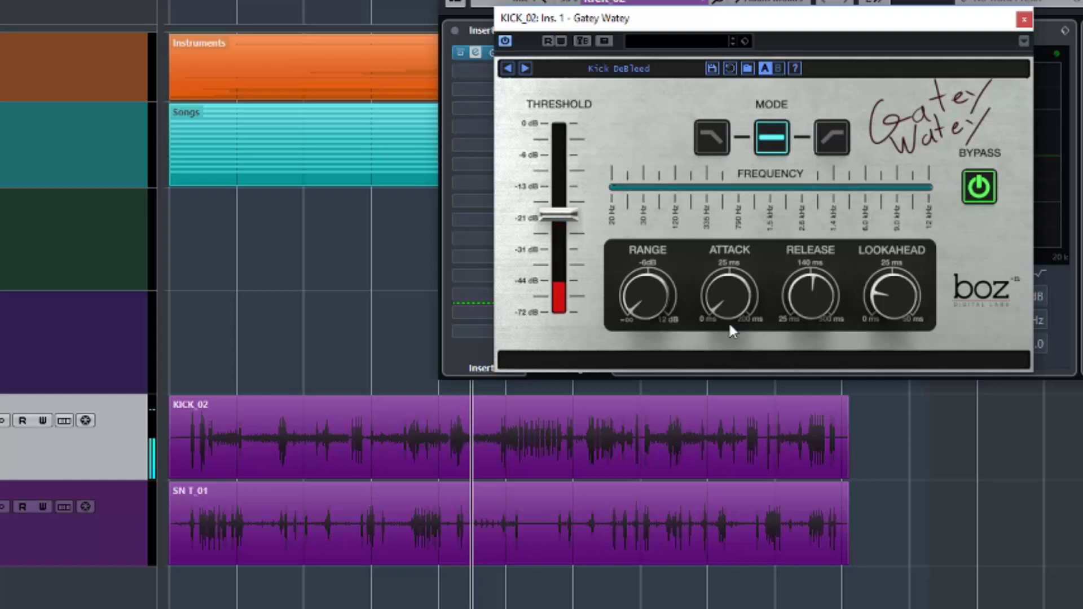
mouse_move(725, 314)
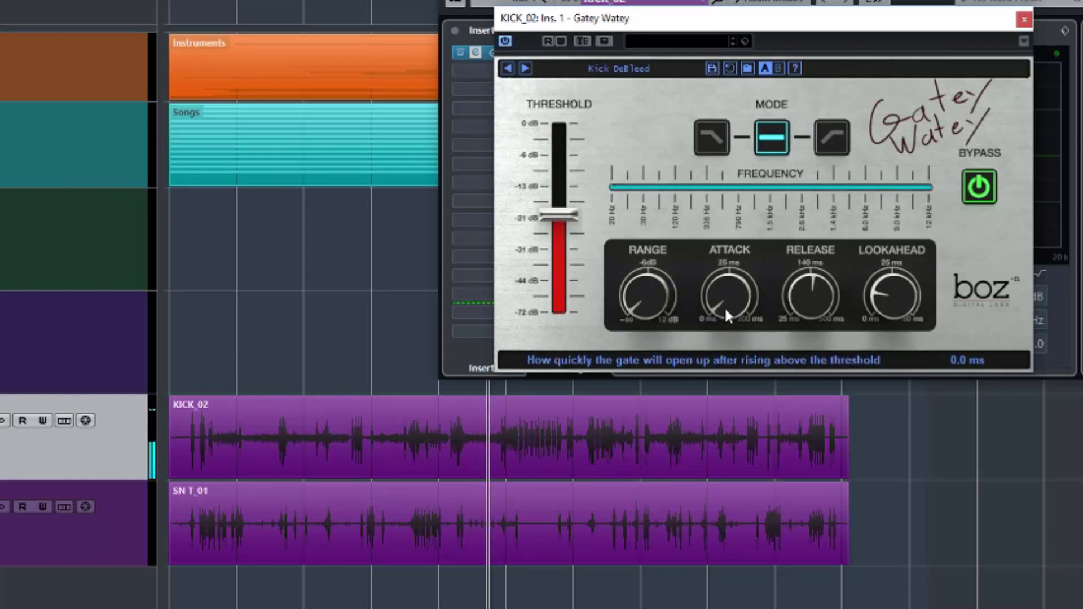
mouse_move(898, 294)
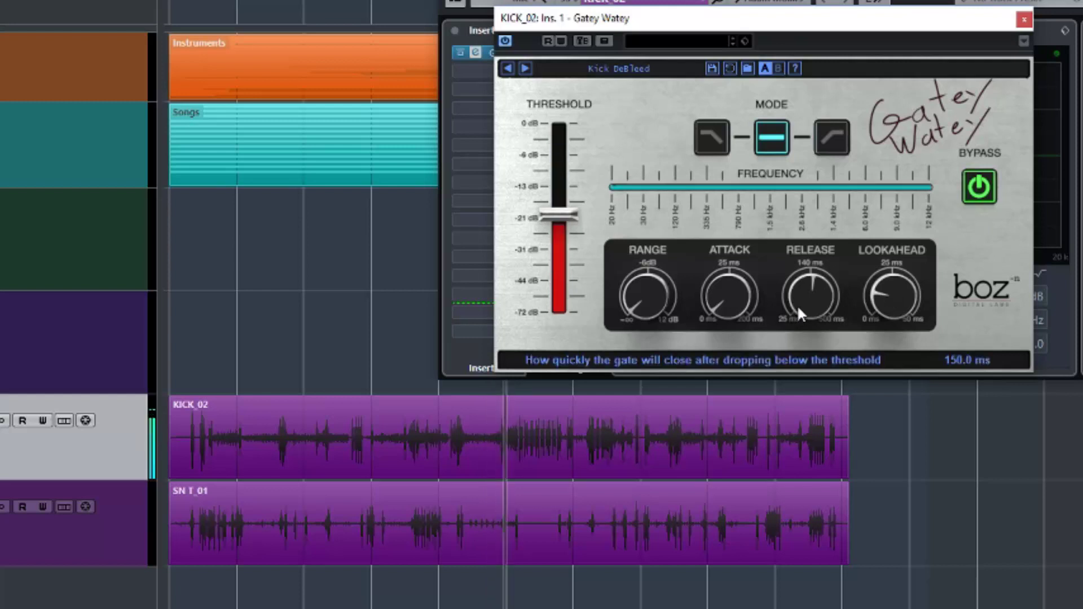
drag(787, 304, 807, 321)
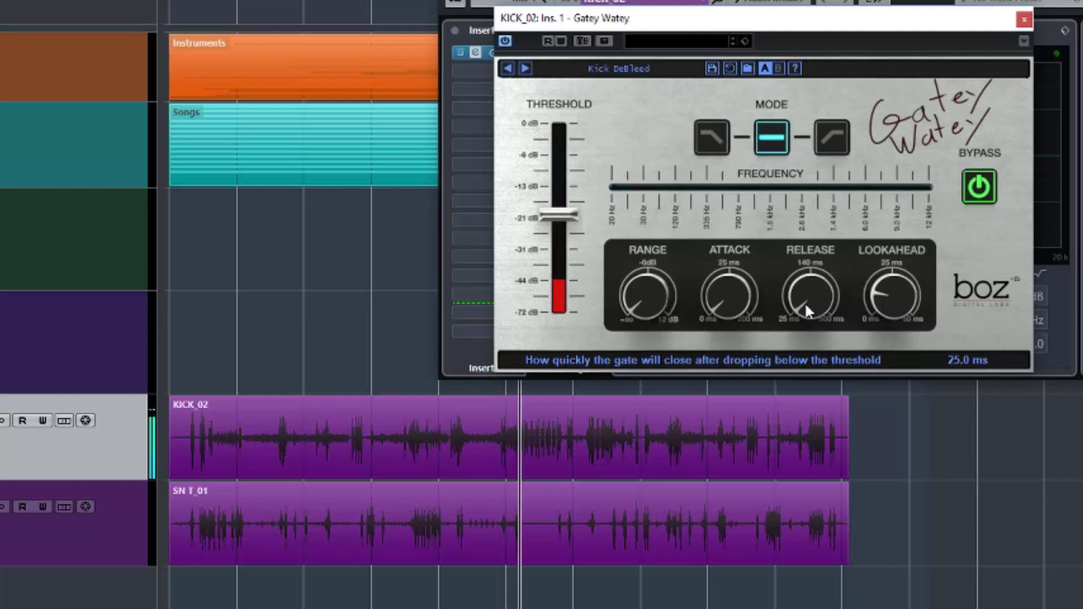
Step: During playback, try the gate's Release at its maximum and settle it around 140 ms
drag(804, 303, 807, 88)
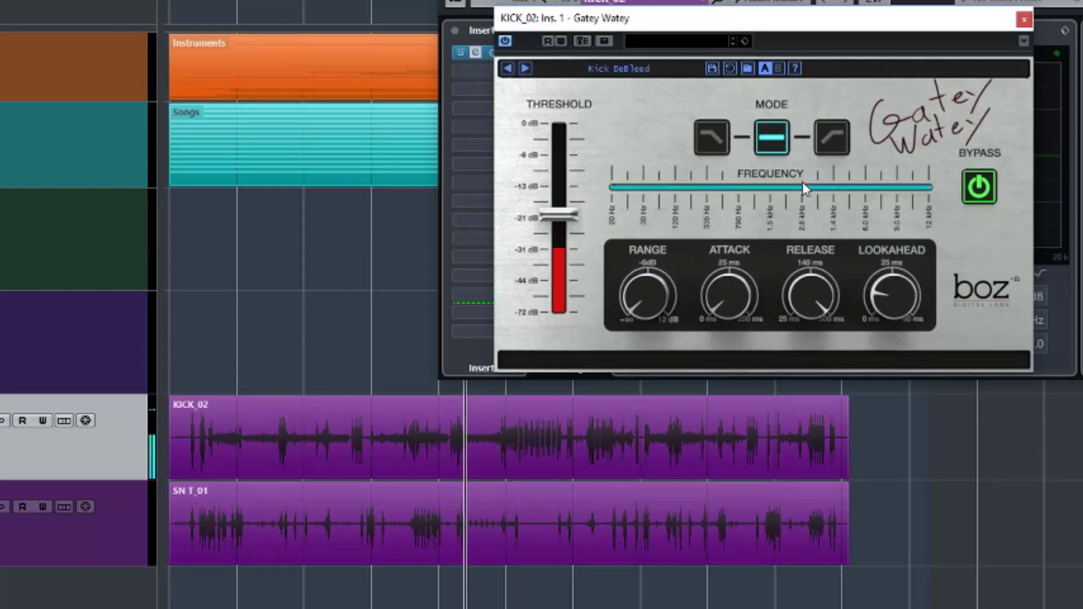
drag(804, 293, 802, 381)
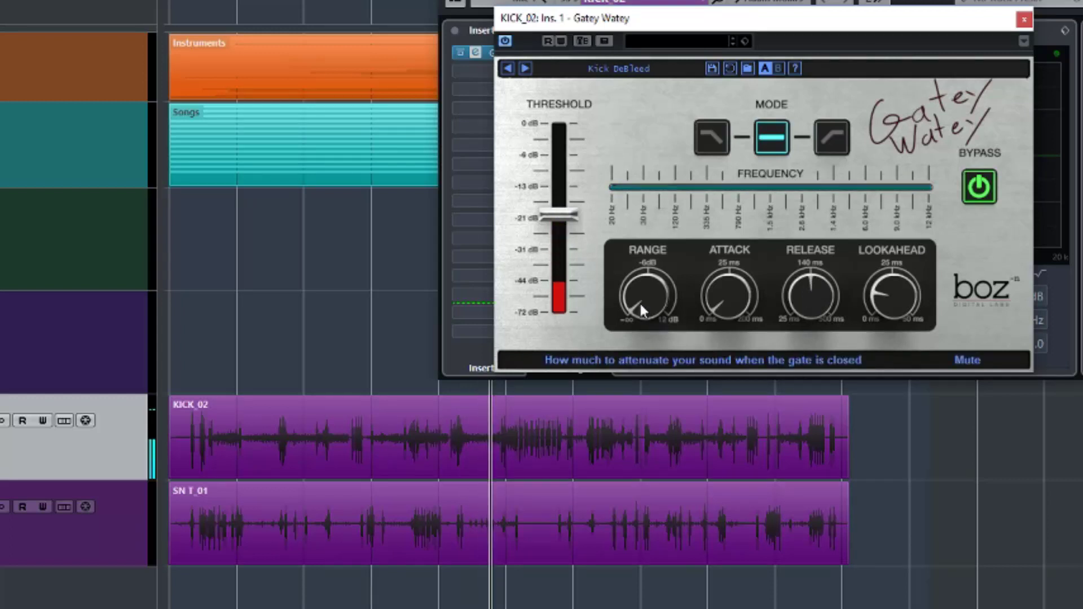
Step: During playback, audition the gate's Range at -4.8 dB and its 12 dB maximum in different parts of the song
drag(639, 302, 642, 218)
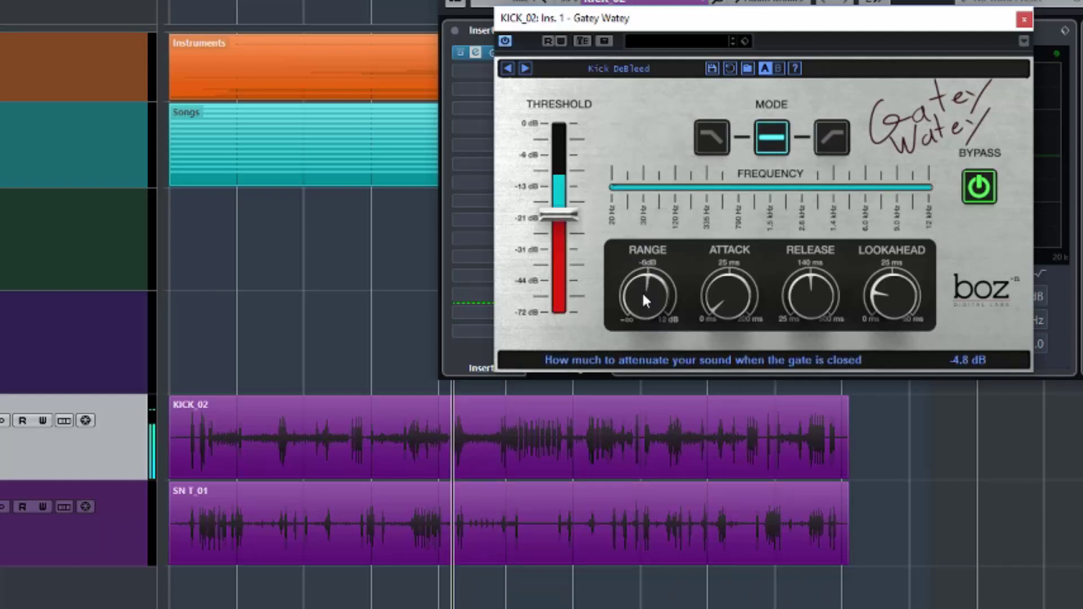
drag(642, 298, 627, 208)
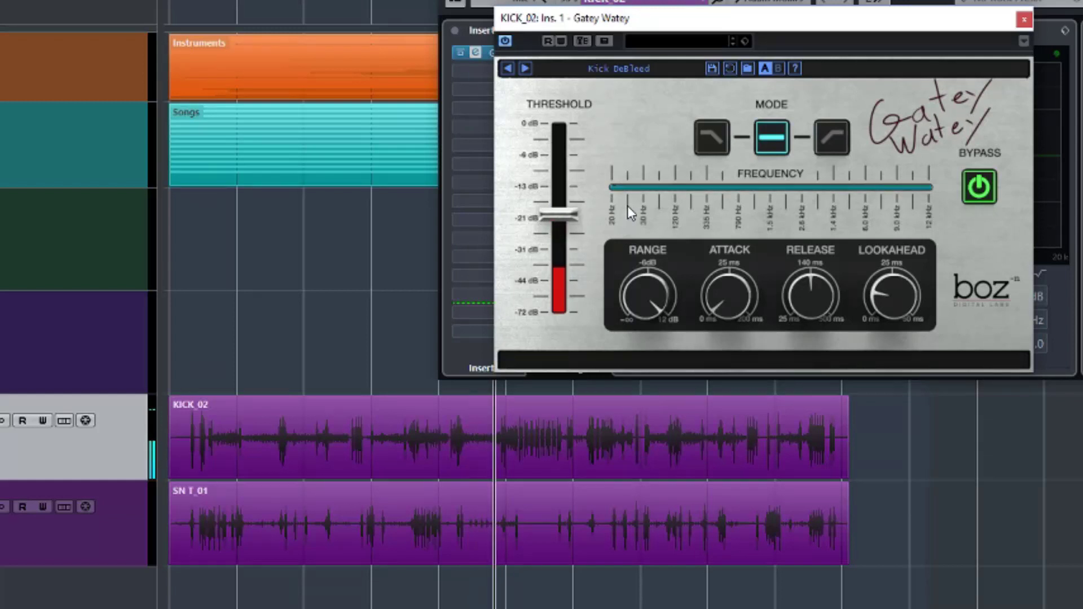
mouse_move(663, 290)
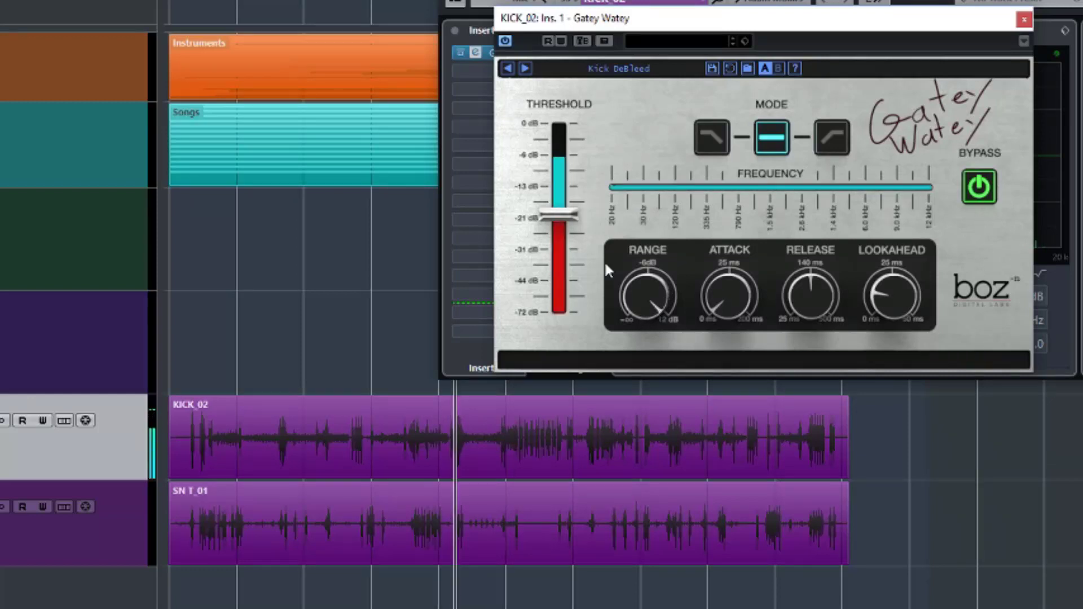
mouse_move(571, 220)
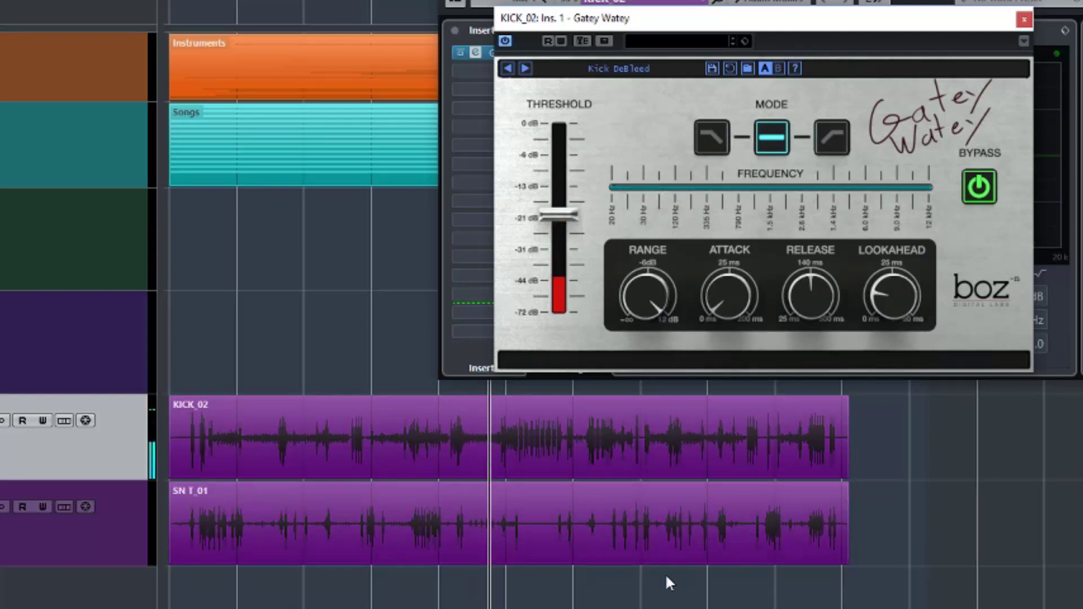
click(779, 581)
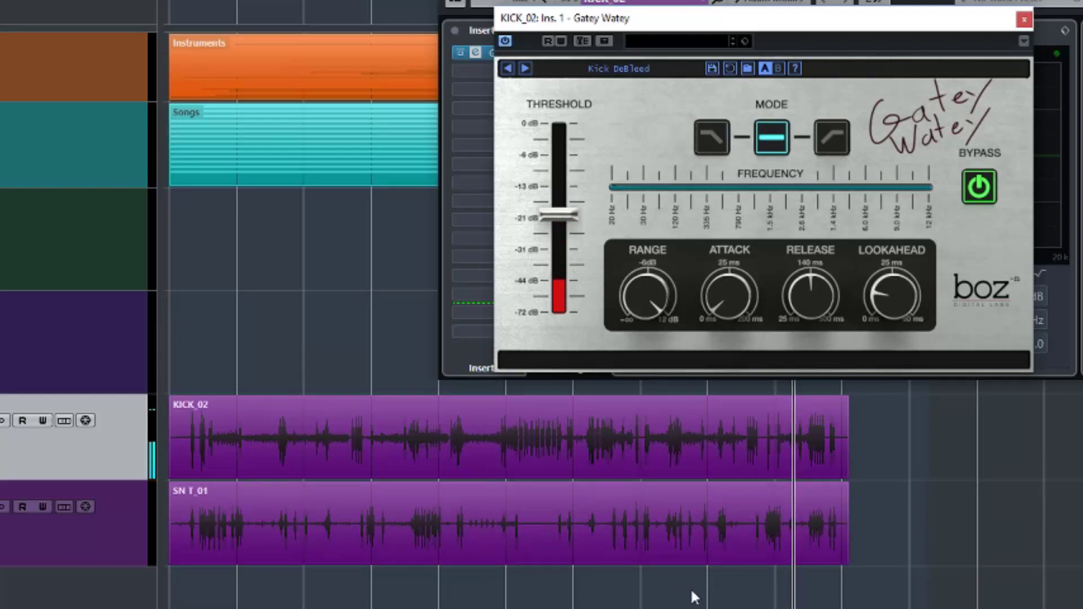
drag(638, 304, 635, 393)
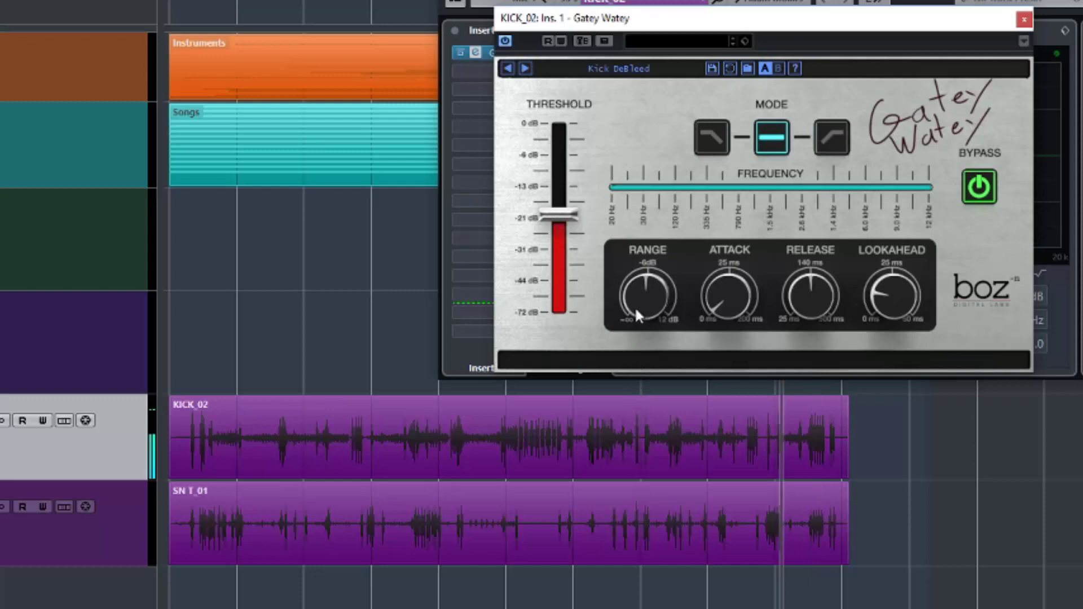
drag(635, 307, 654, 167)
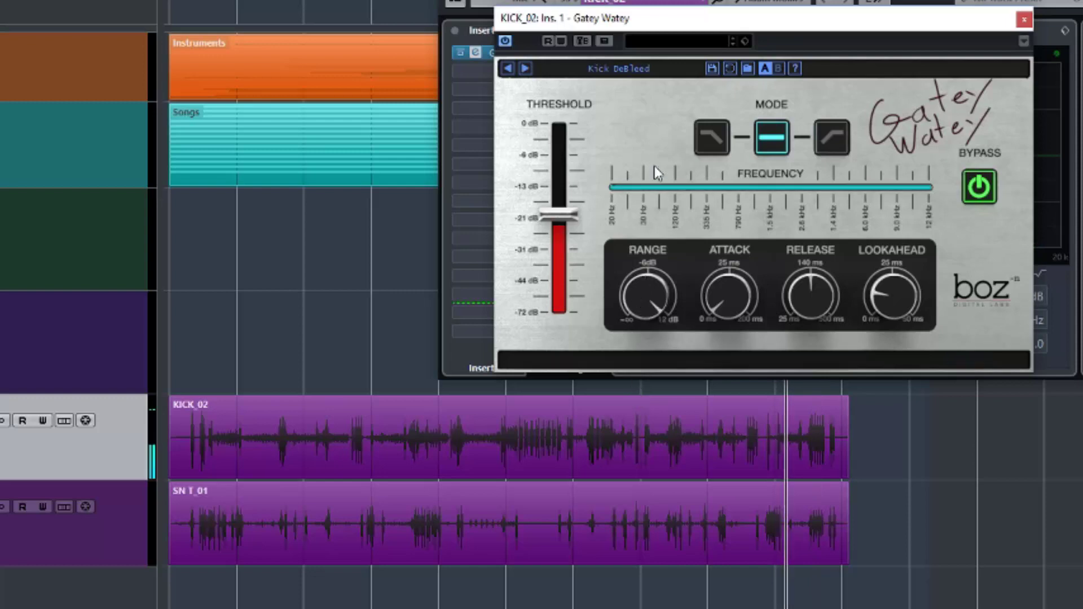
Step: Compare the kick with the gate bypassed and enabled, replaying the late section of the song
click(990, 184)
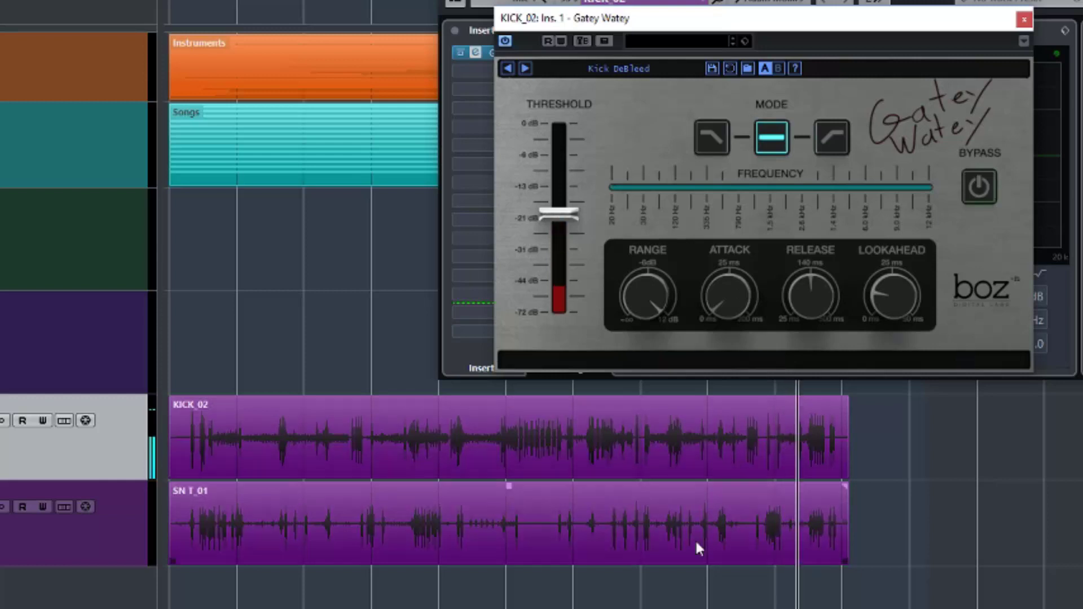
click(762, 576)
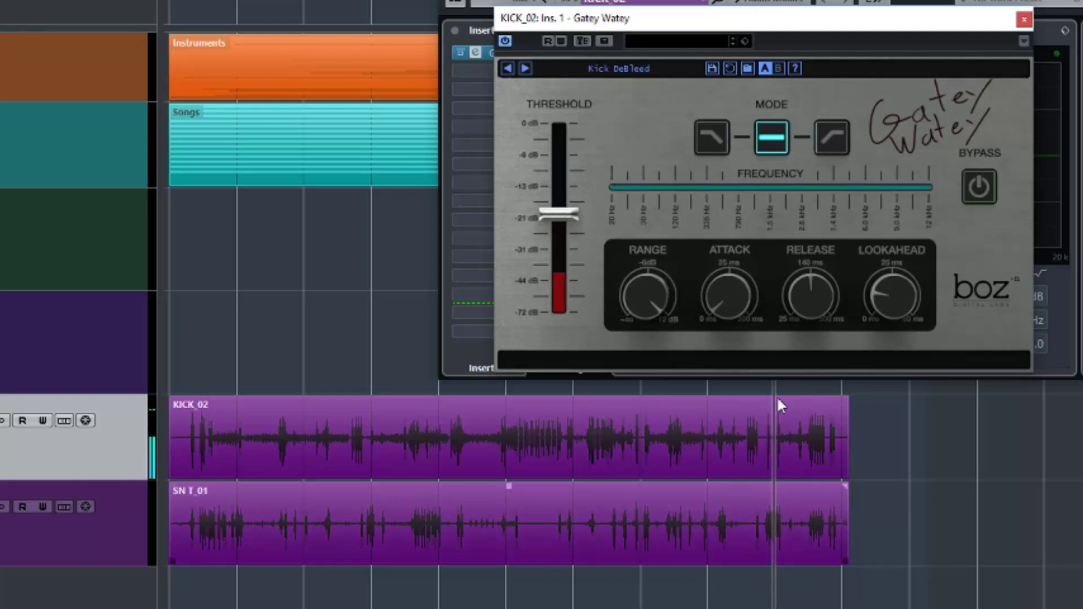
key(space)
click(979, 187)
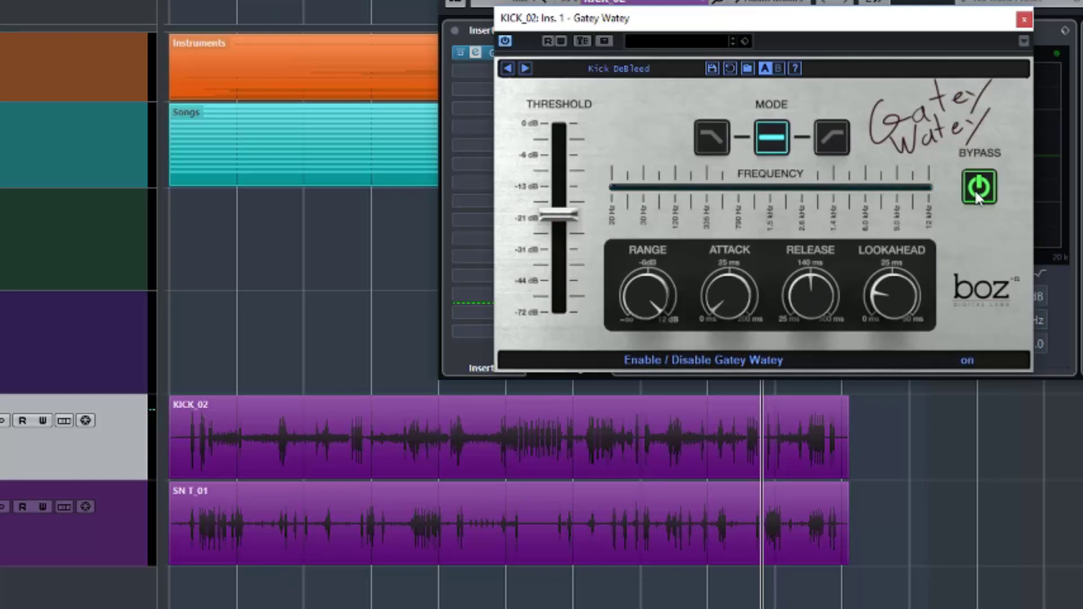
key(space)
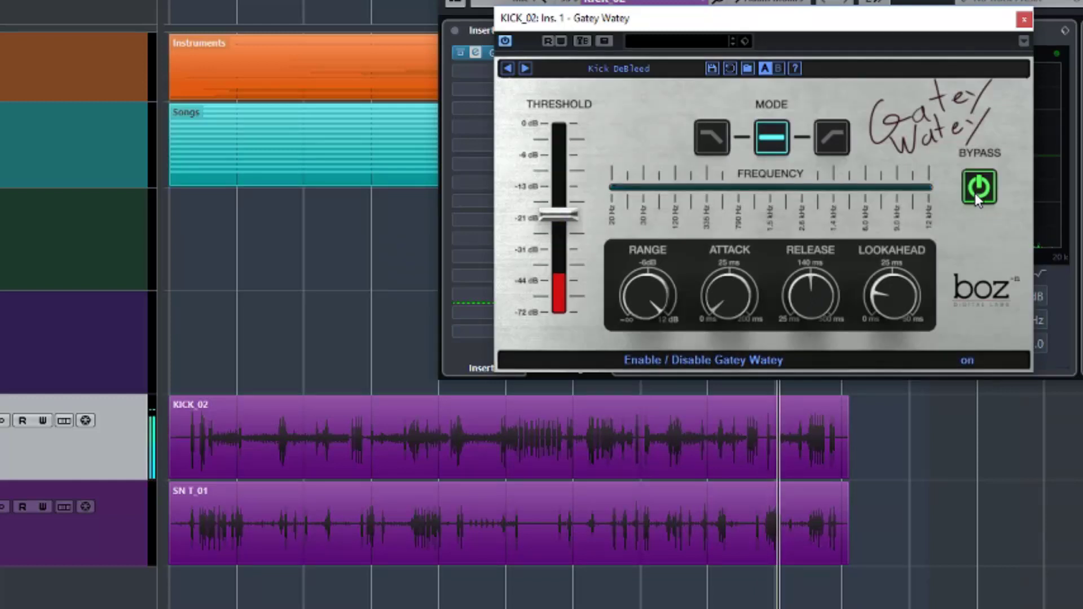
Step: Stop playback, set the kick gate's Range to -5.0 dB and close its plugin window
key(space)
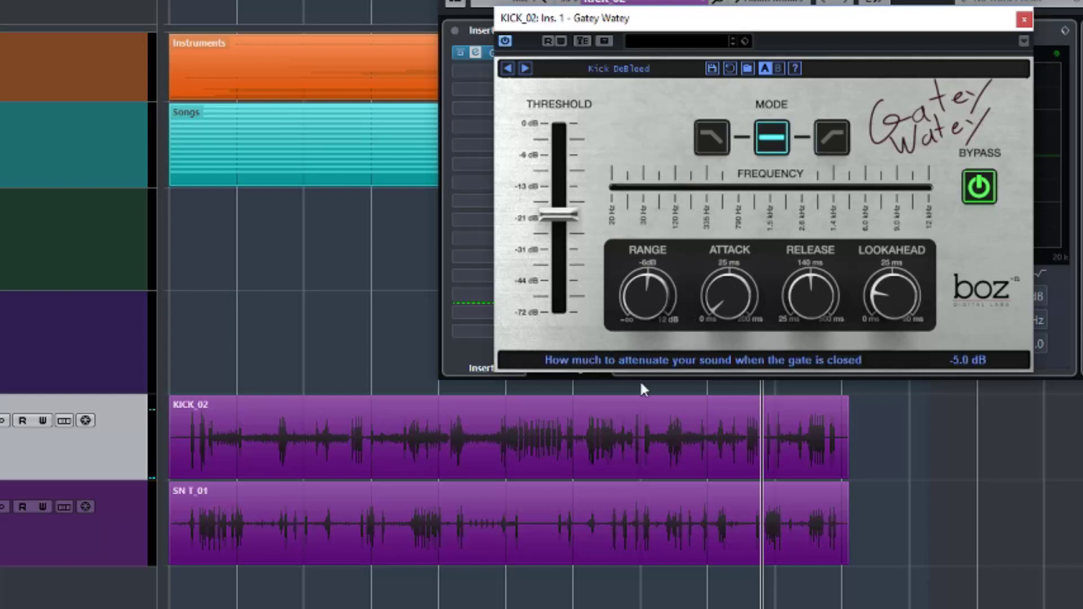
drag(640, 381, 641, 386)
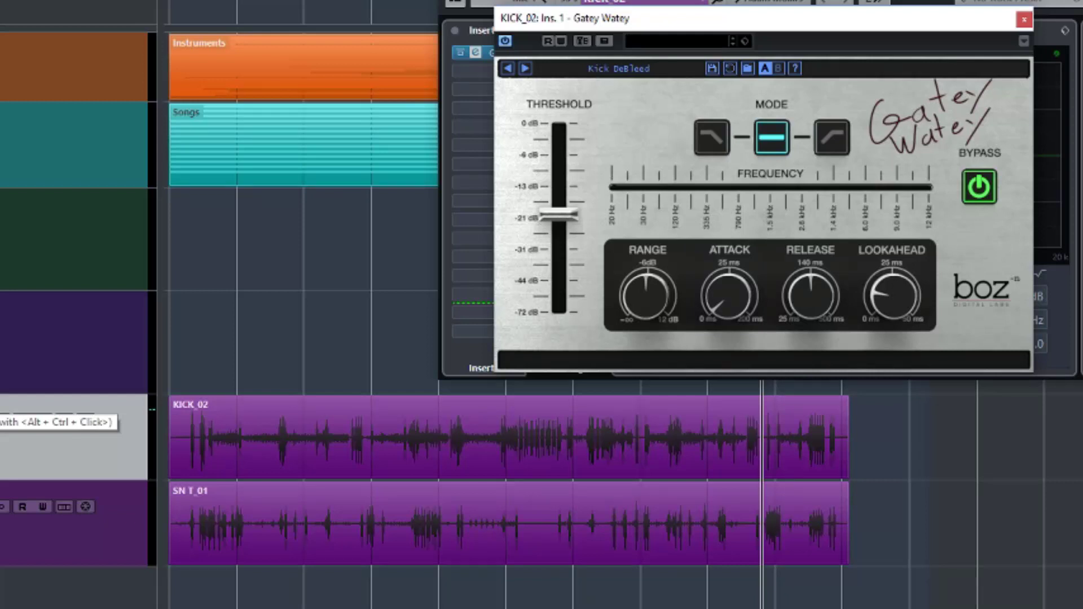
click(1024, 19)
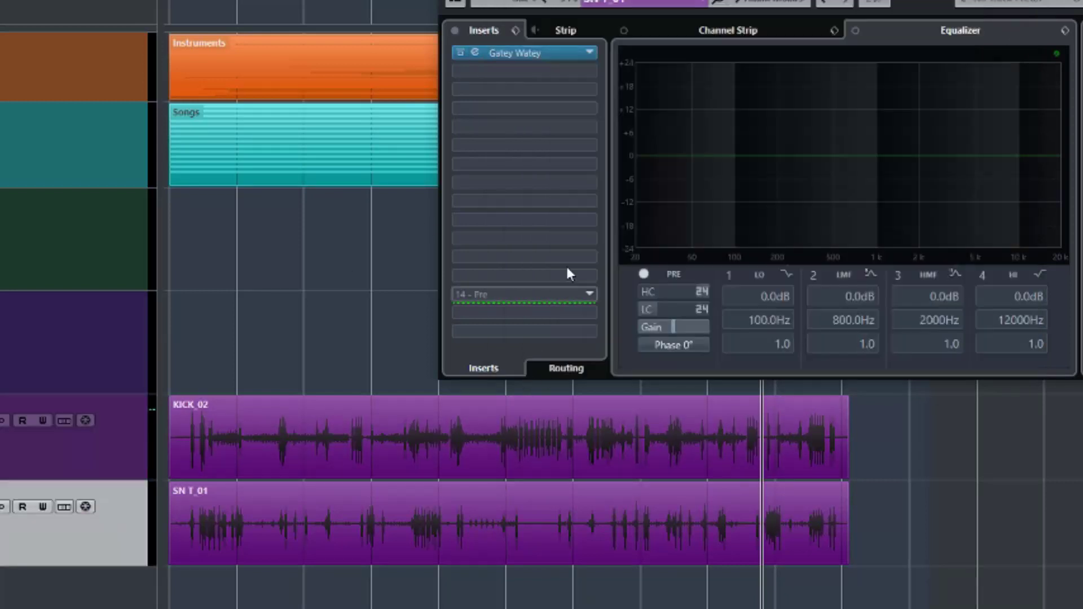
Step: Open the Gatey Watey insert on the SN T_01 track and look through its presets
click(536, 52)
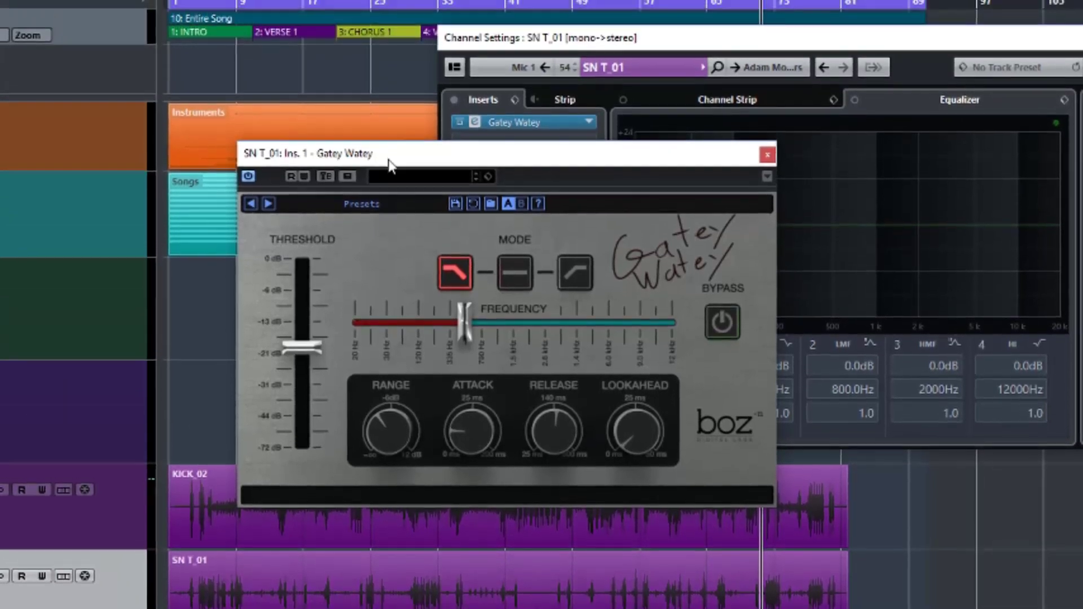
drag(390, 164, 596, 0)
click(572, 44)
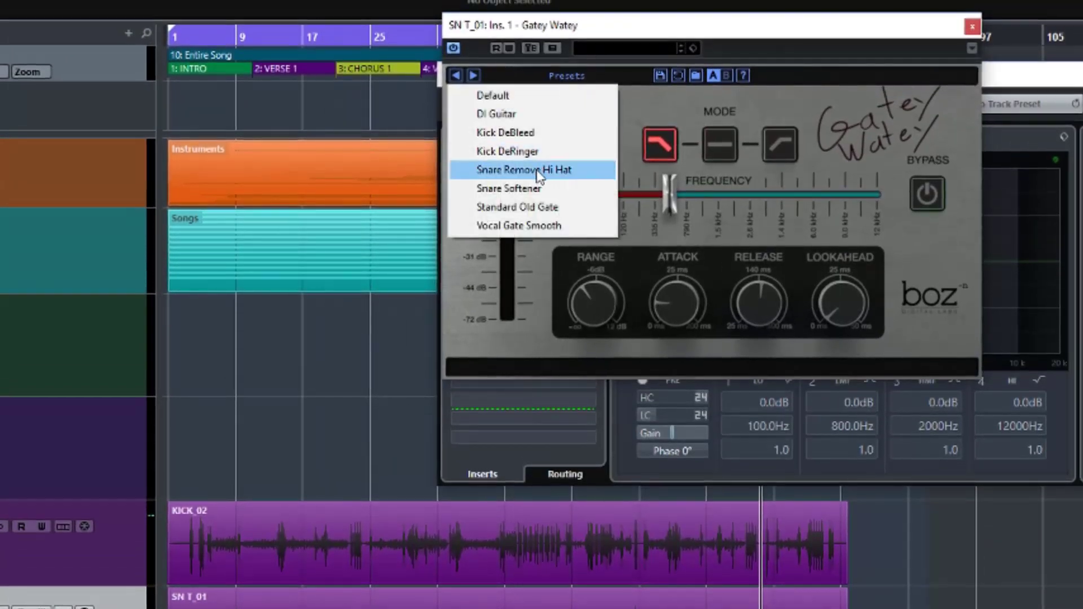
click(579, 34)
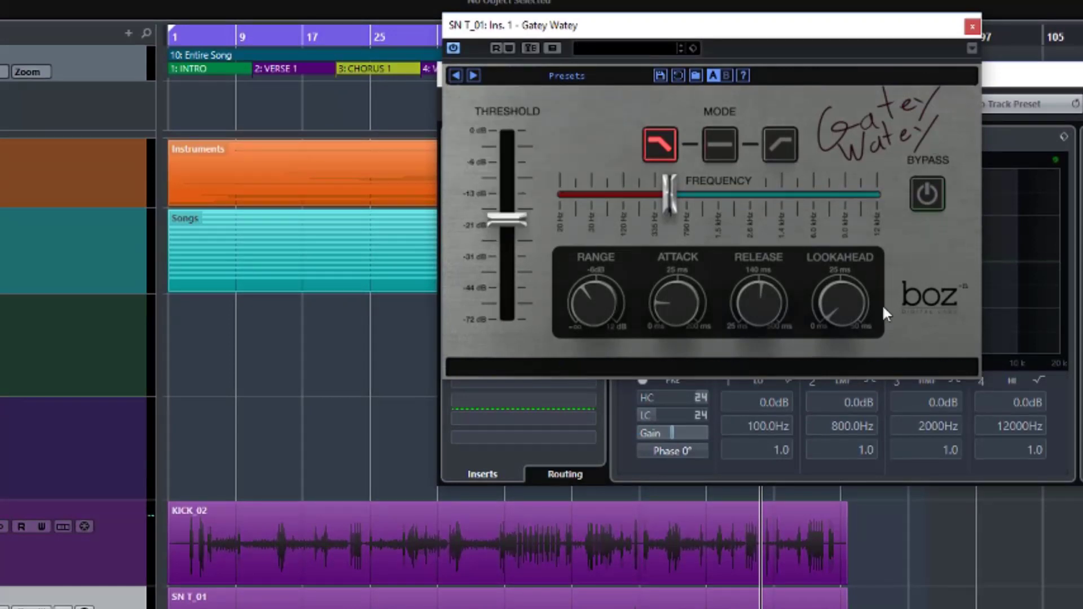
Step: Play the snare with the gate bypassed, then enable it and load the Snare Remove Hi Hat preset
key(space)
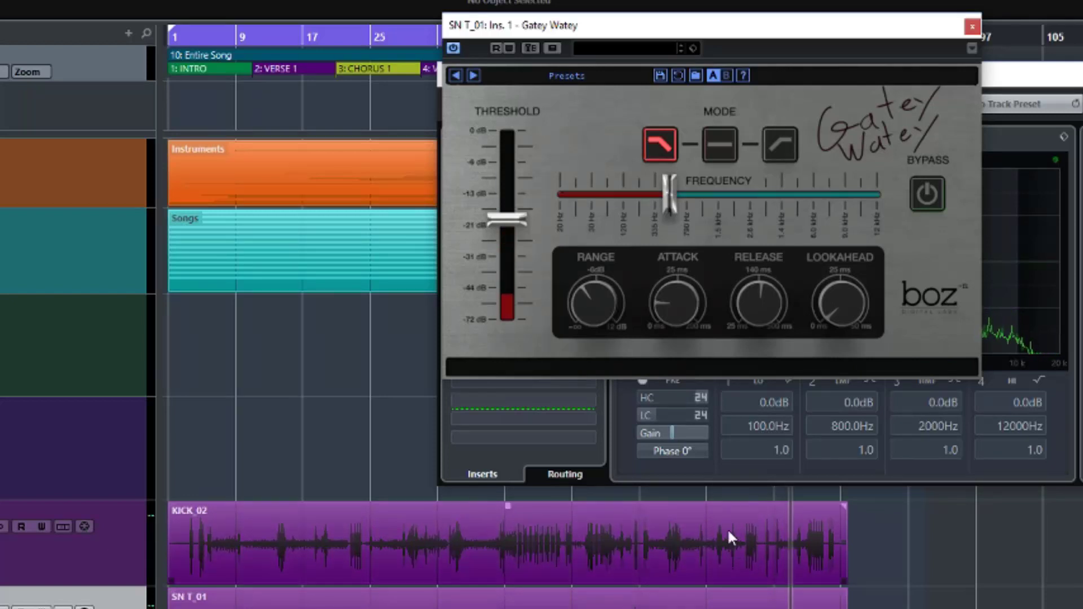
click(928, 194)
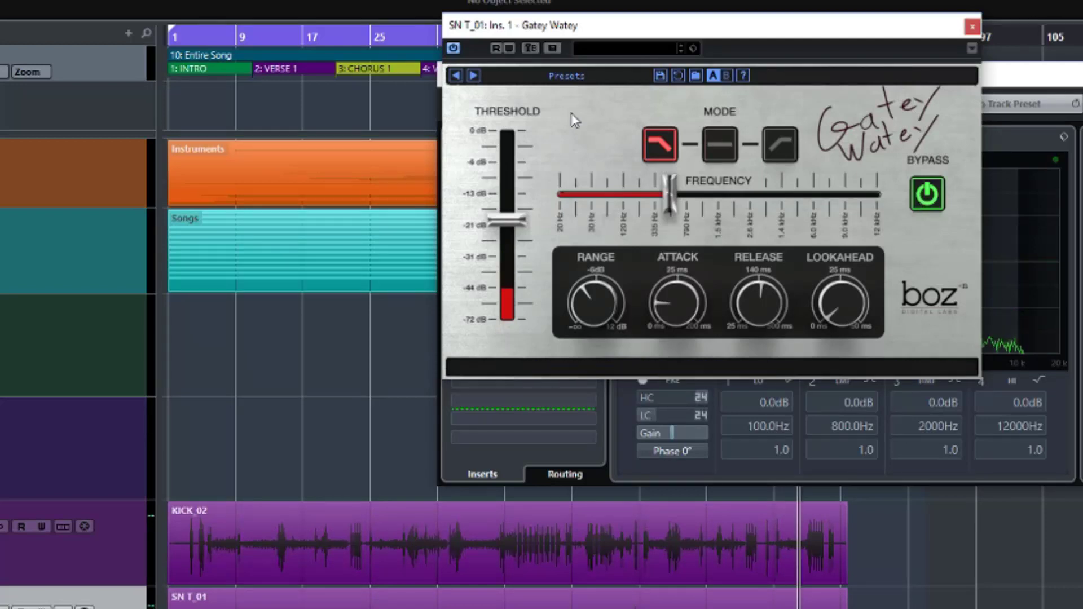
click(567, 77)
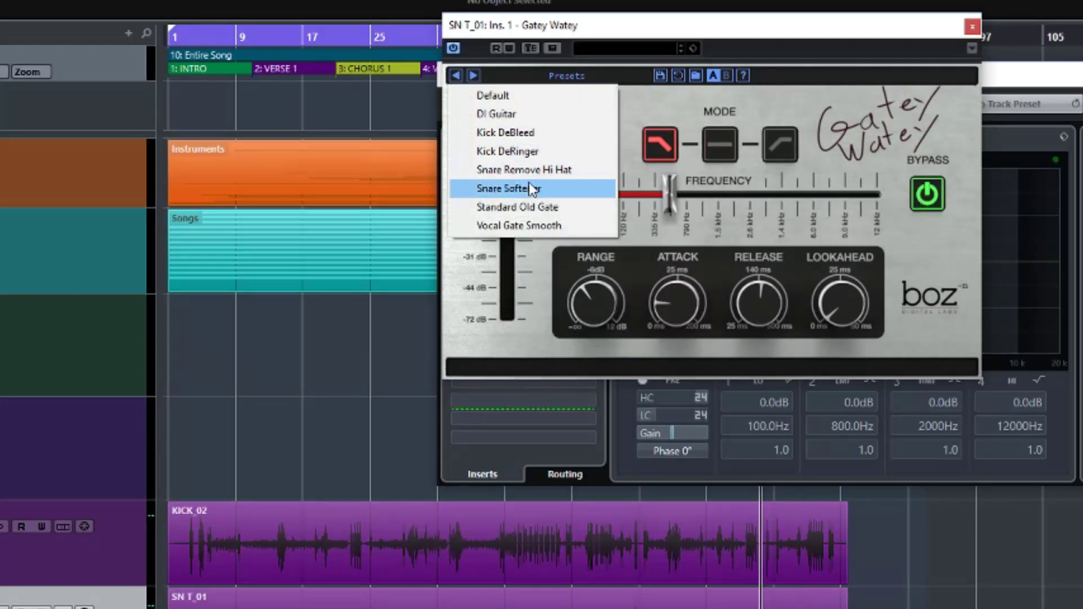
click(537, 169)
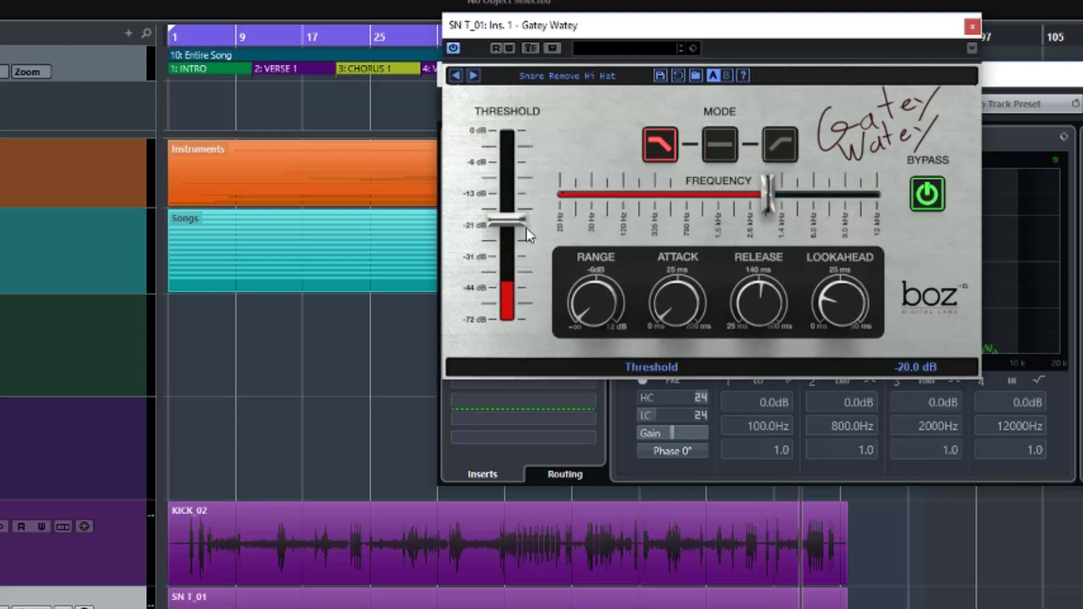
Step: Lower the snare gate's Threshold to slightly below -21 dB and compare the sound bypassed and enabled
mouse_move(518, 228)
mouse_down()
mouse_move(518, 247)
mouse_move(513, 234)
mouse_up()
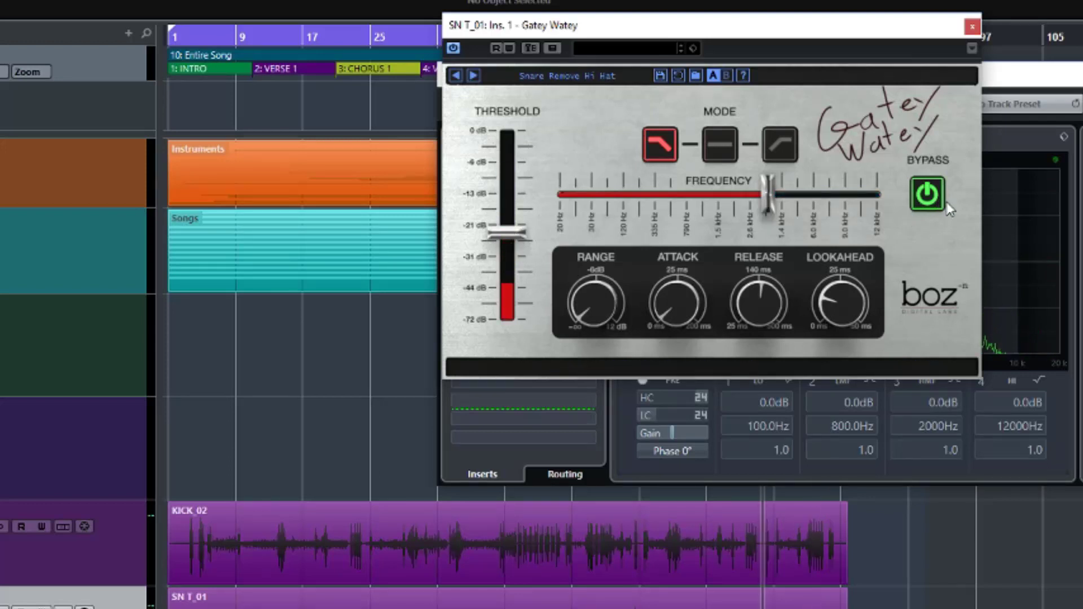
click(932, 202)
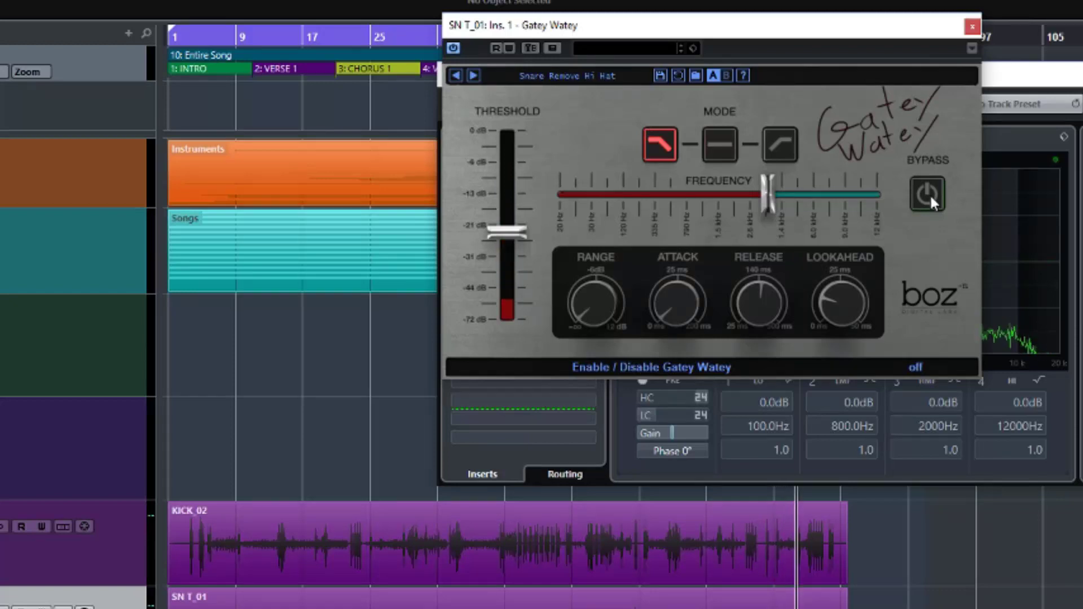
click(930, 195)
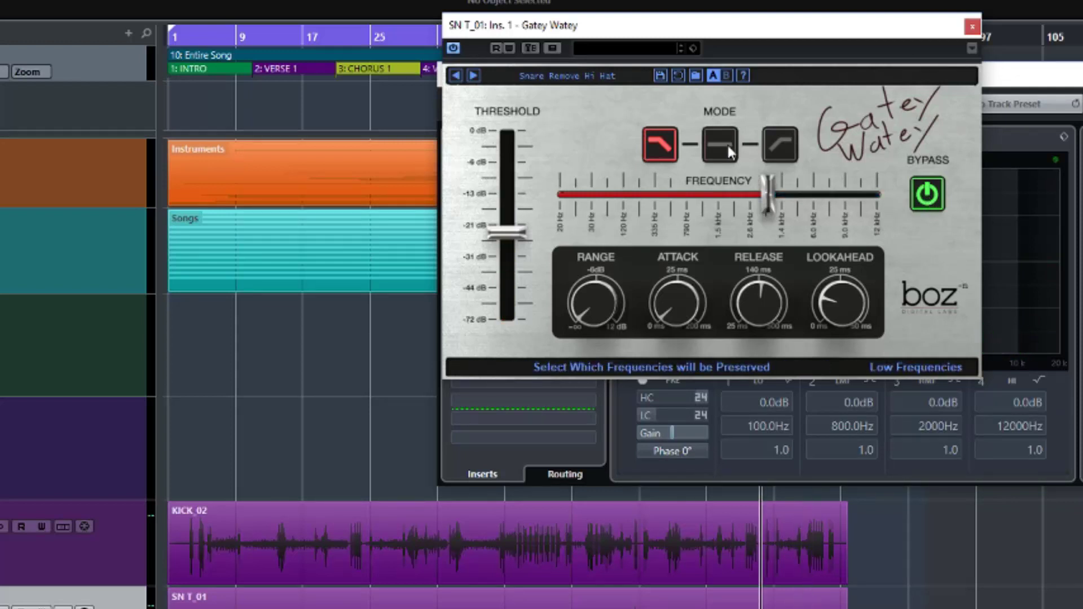
Step: Switch the snare gate to the high-frequency mode and set the Threshold to -21.4 dB
click(783, 138)
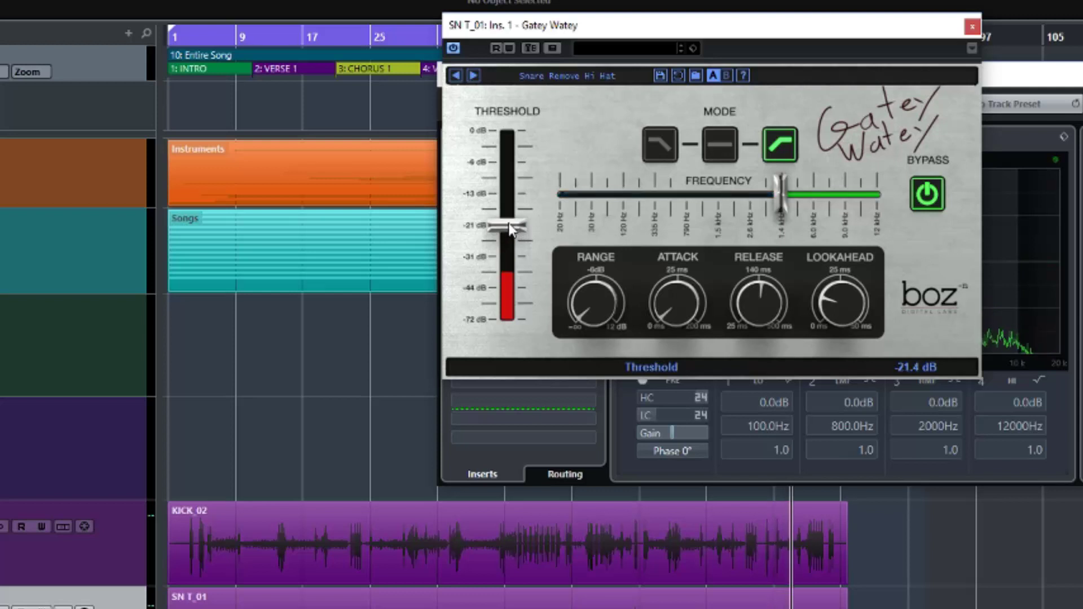
drag(512, 232, 509, 228)
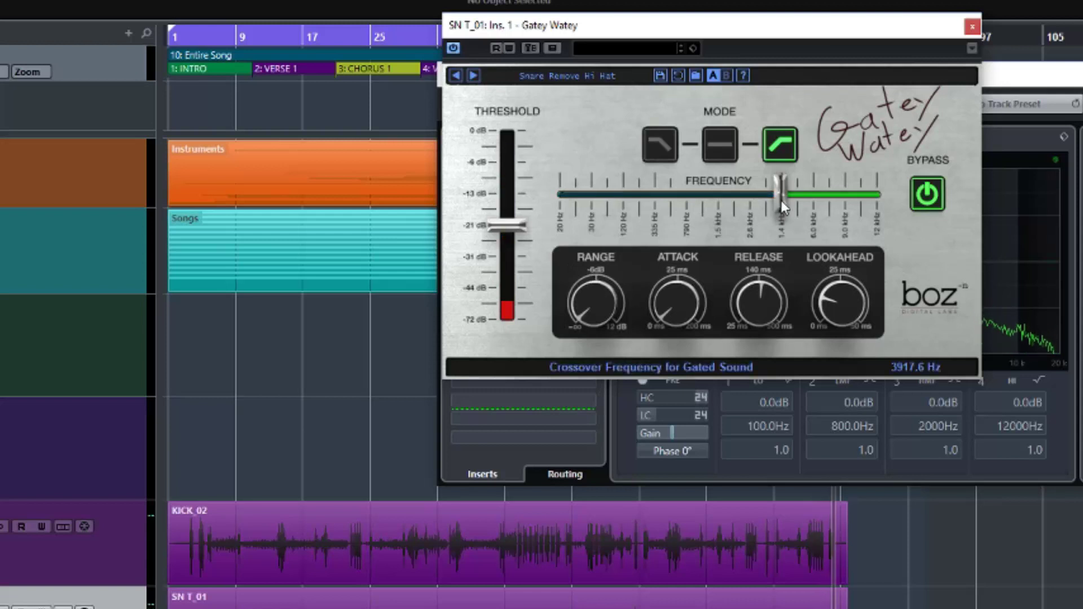
Step: Audition the snare gate with the crossover at 105.7 Hz, ending with the crossover at 4086.6 Hz
drag(781, 201, 613, 201)
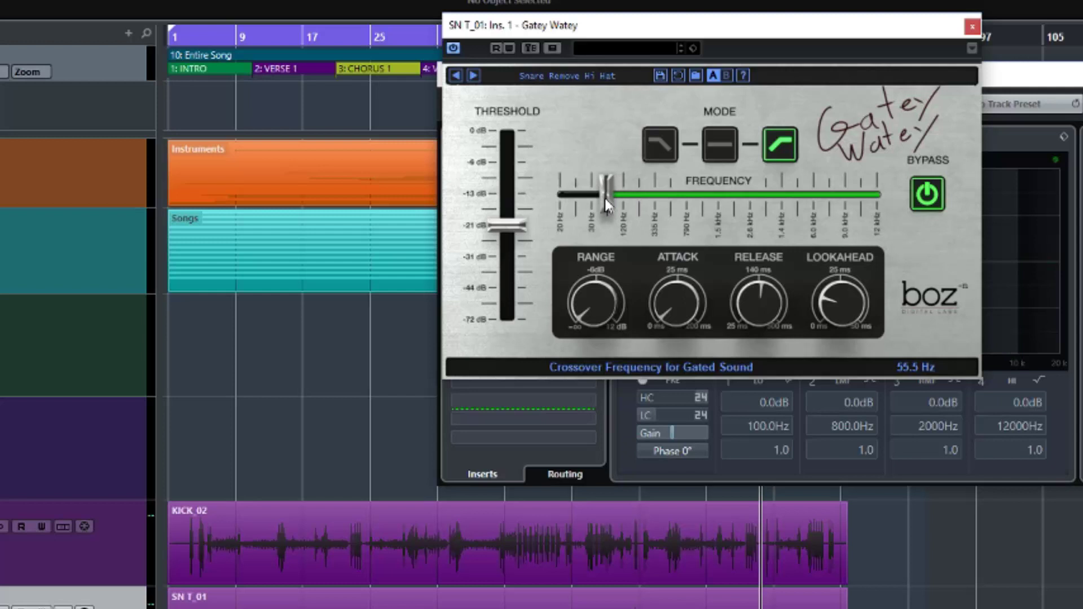
drag(610, 200, 622, 198)
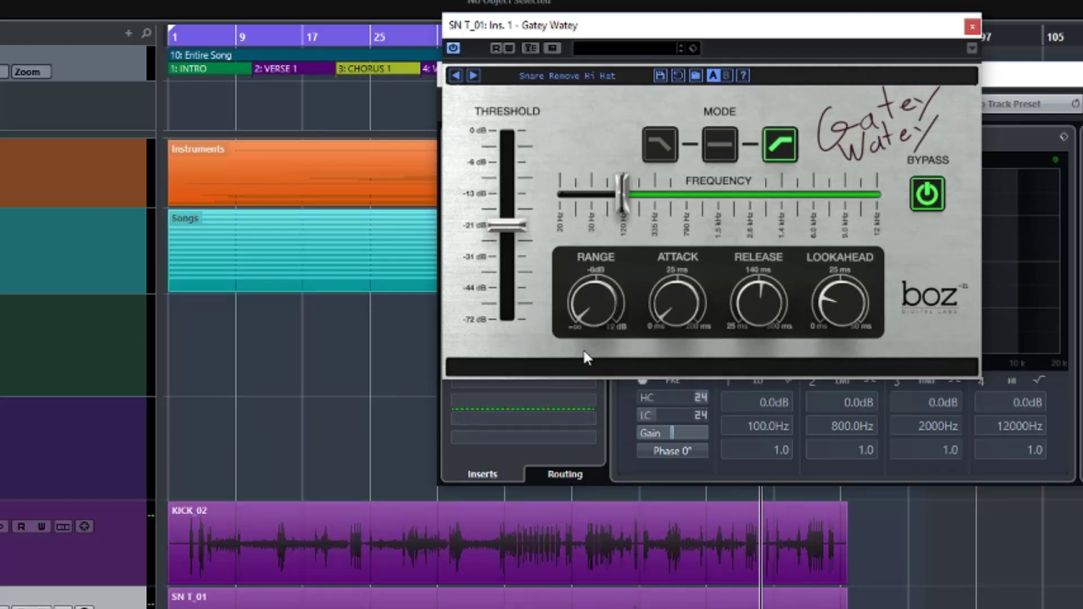
mouse_move(628, 208)
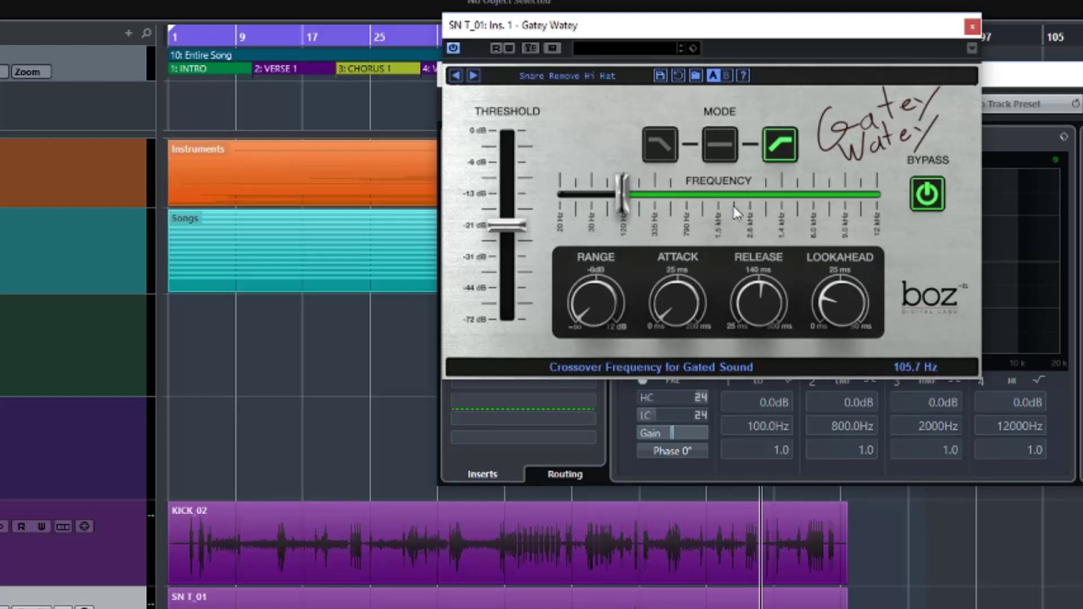
key(space)
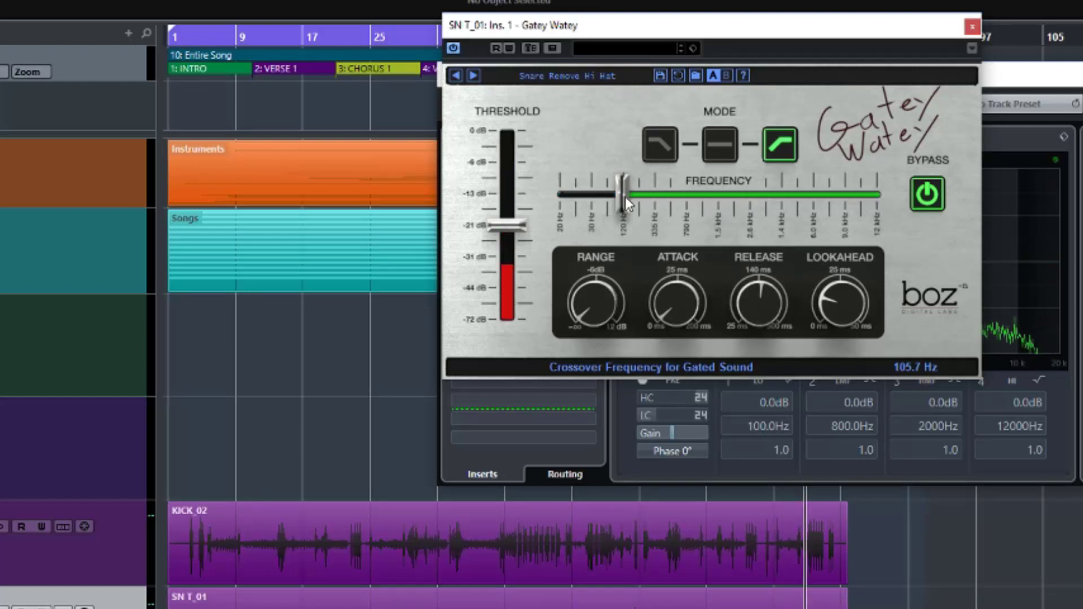
drag(623, 196, 795, 191)
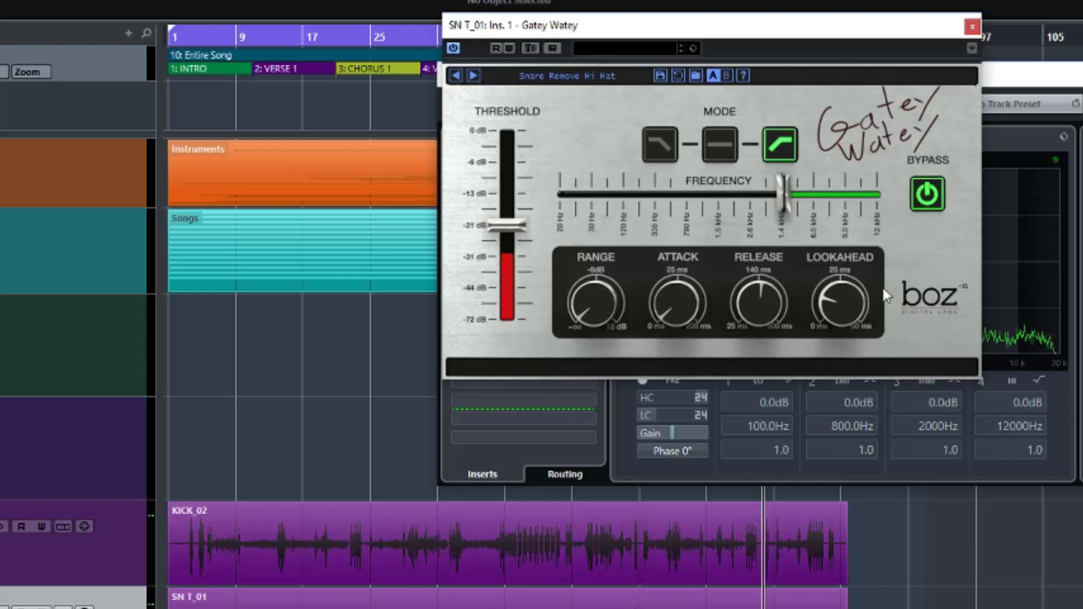
Step: Raise the snare gate's Threshold to about -3 dB and play the track
mouse_move(514, 228)
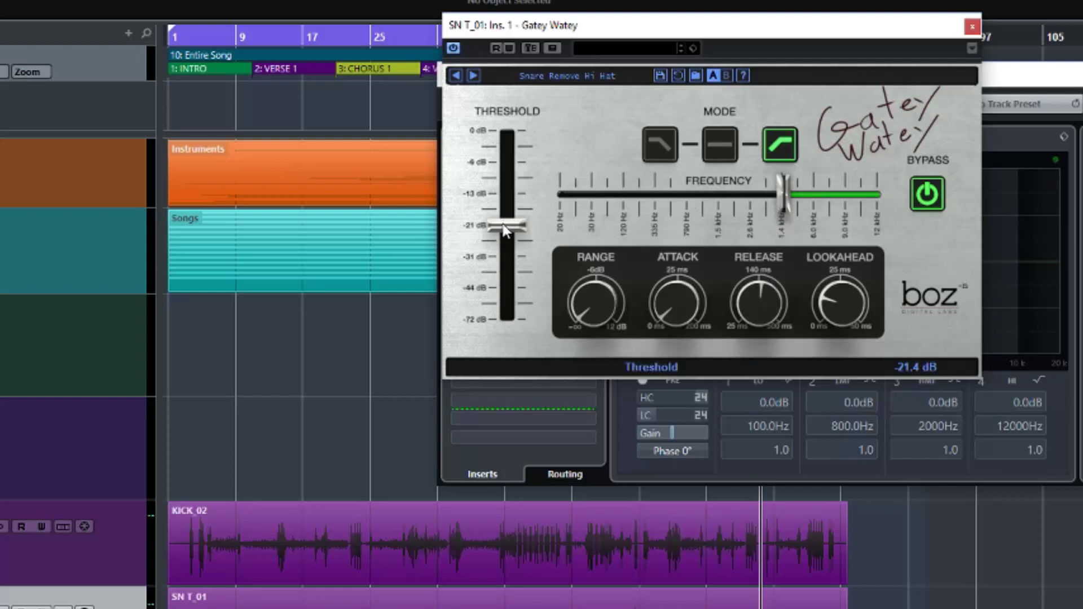
drag(505, 230, 507, 146)
key(space)
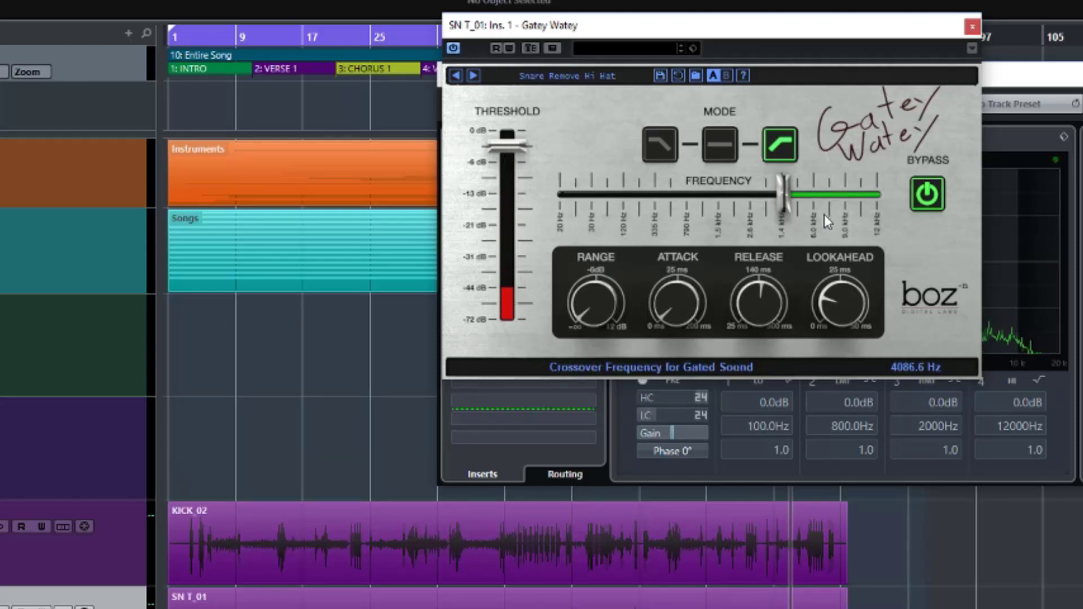
Step: Switch the gate through the All Frequencies and Low Frequencies modes and load the Snare Softener preset
click(718, 146)
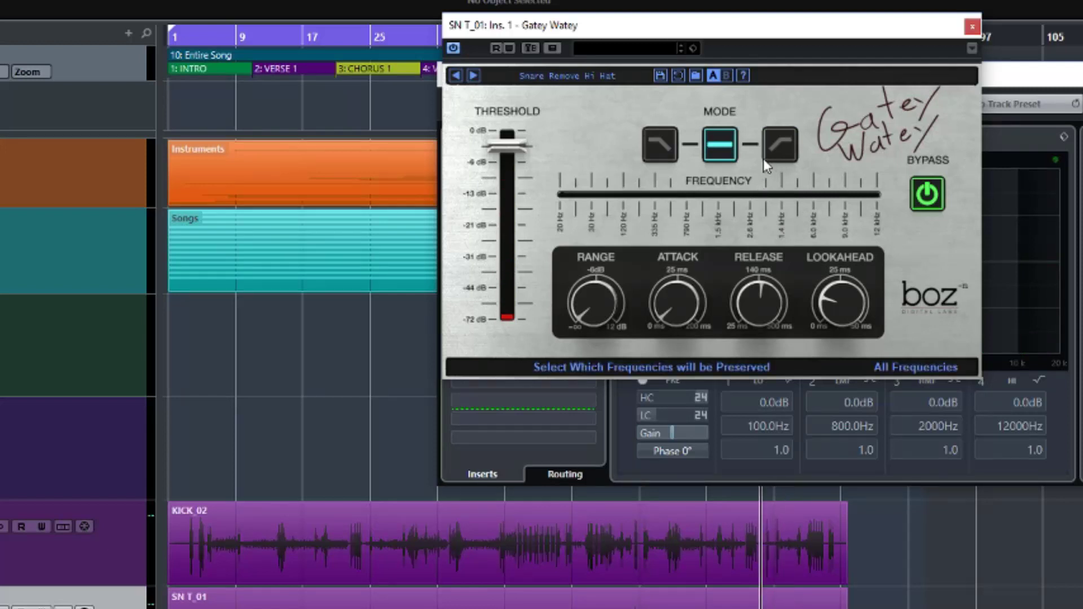
click(675, 156)
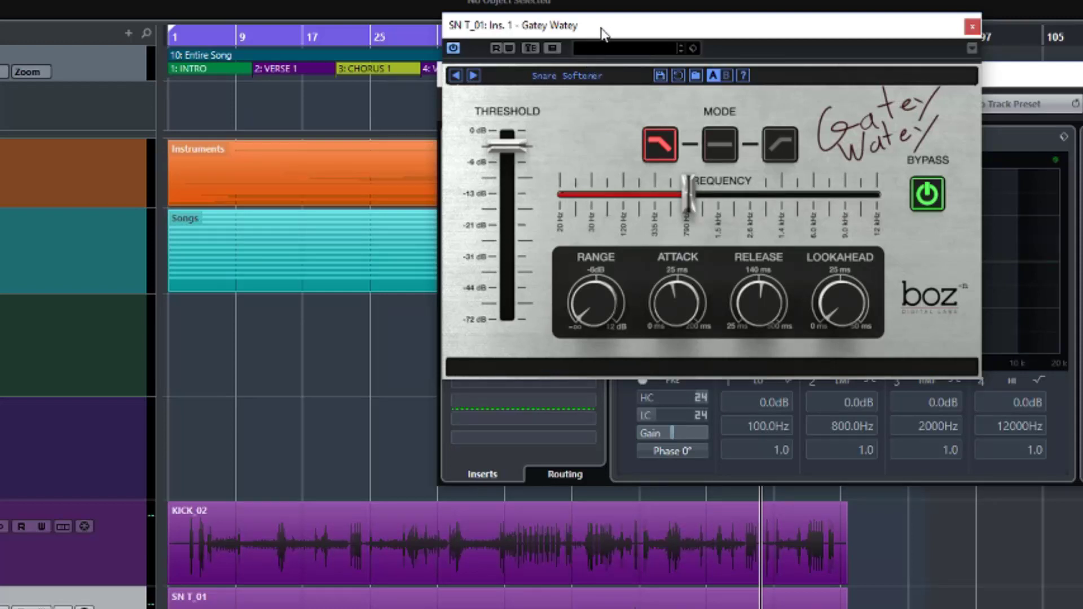
drag(602, 32, 591, 36)
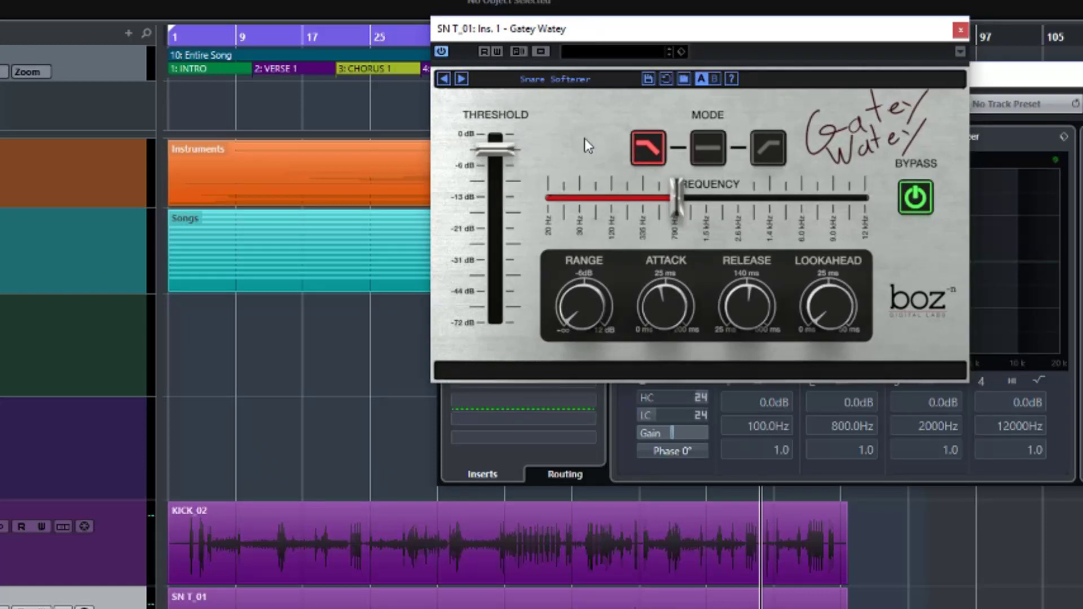
mouse_move(489, 156)
drag(745, 38, 755, 52)
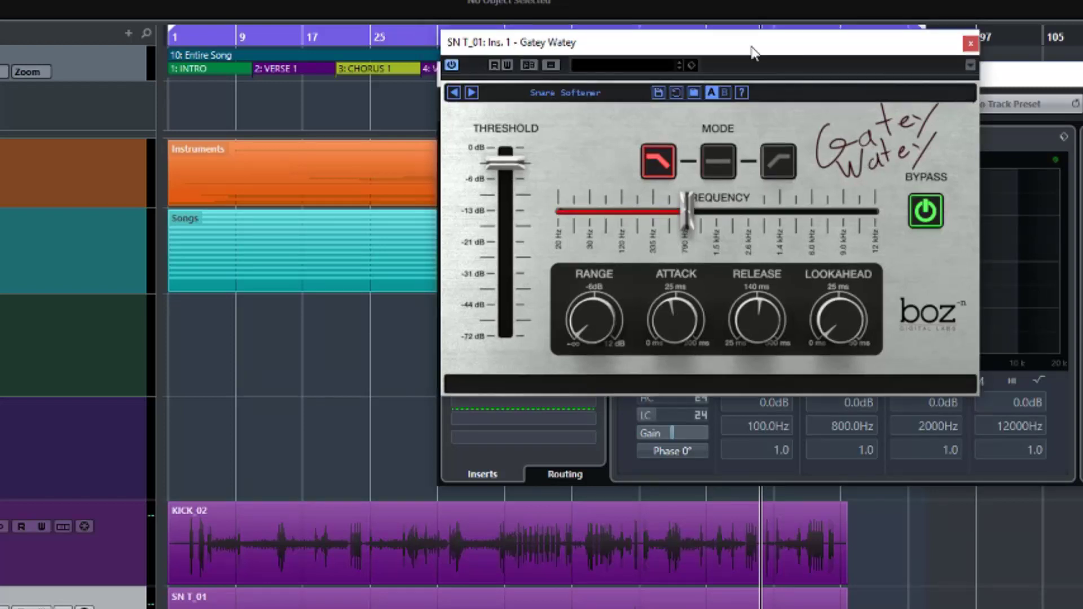